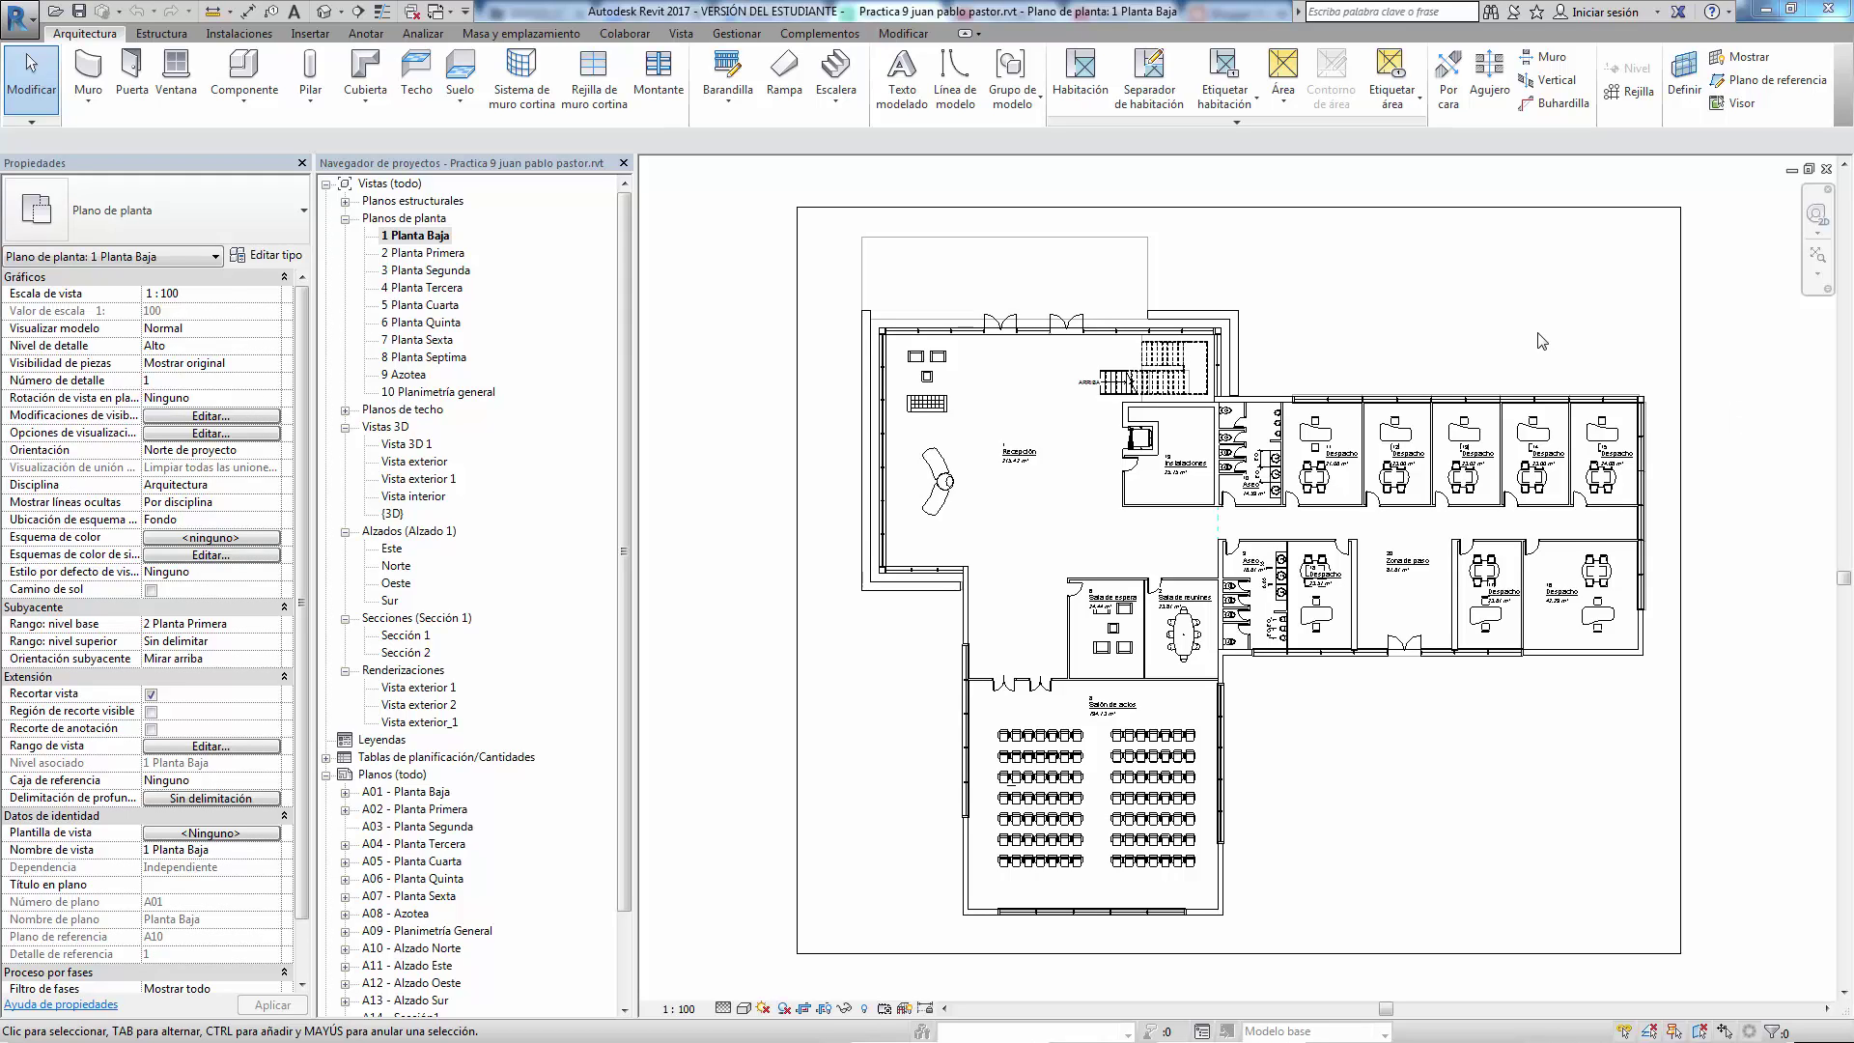
# Open the dimension type list (Cota alineada, Cota lineal) from the Anotar tools
pyautogui.click(366, 35)
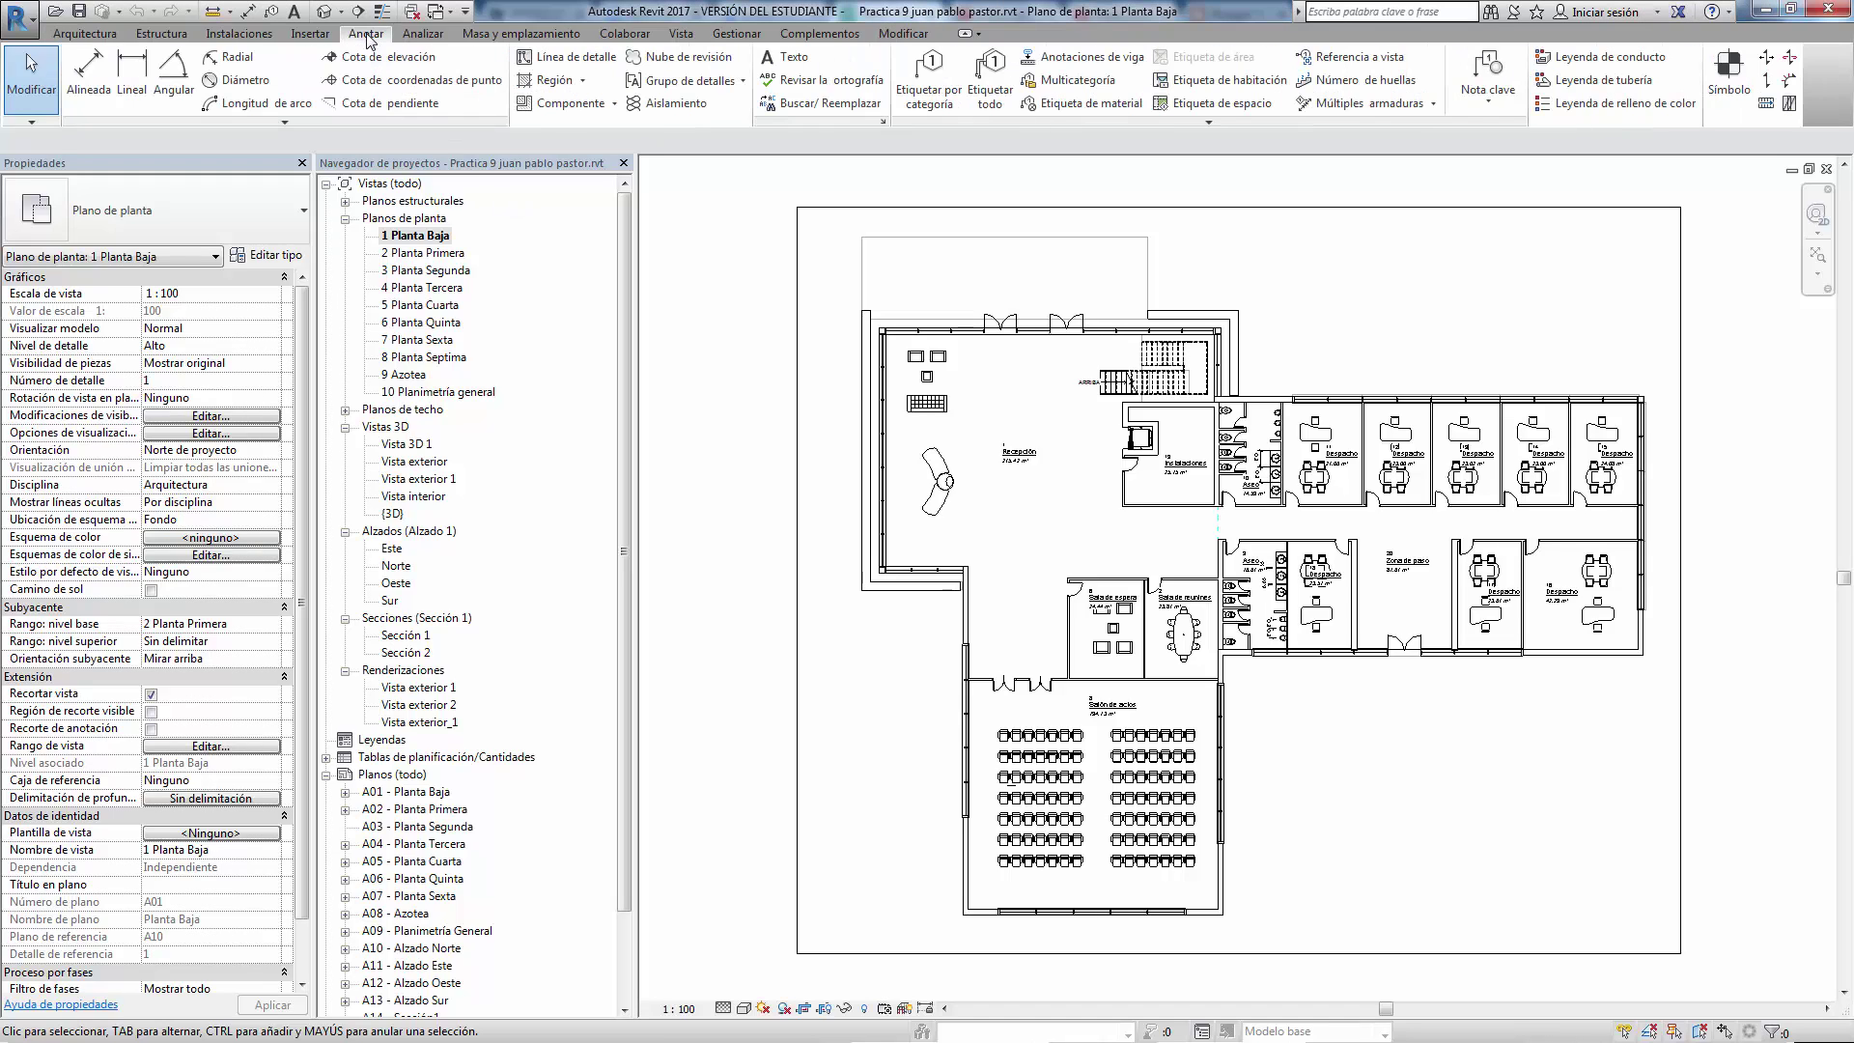
pyautogui.click(907, 38)
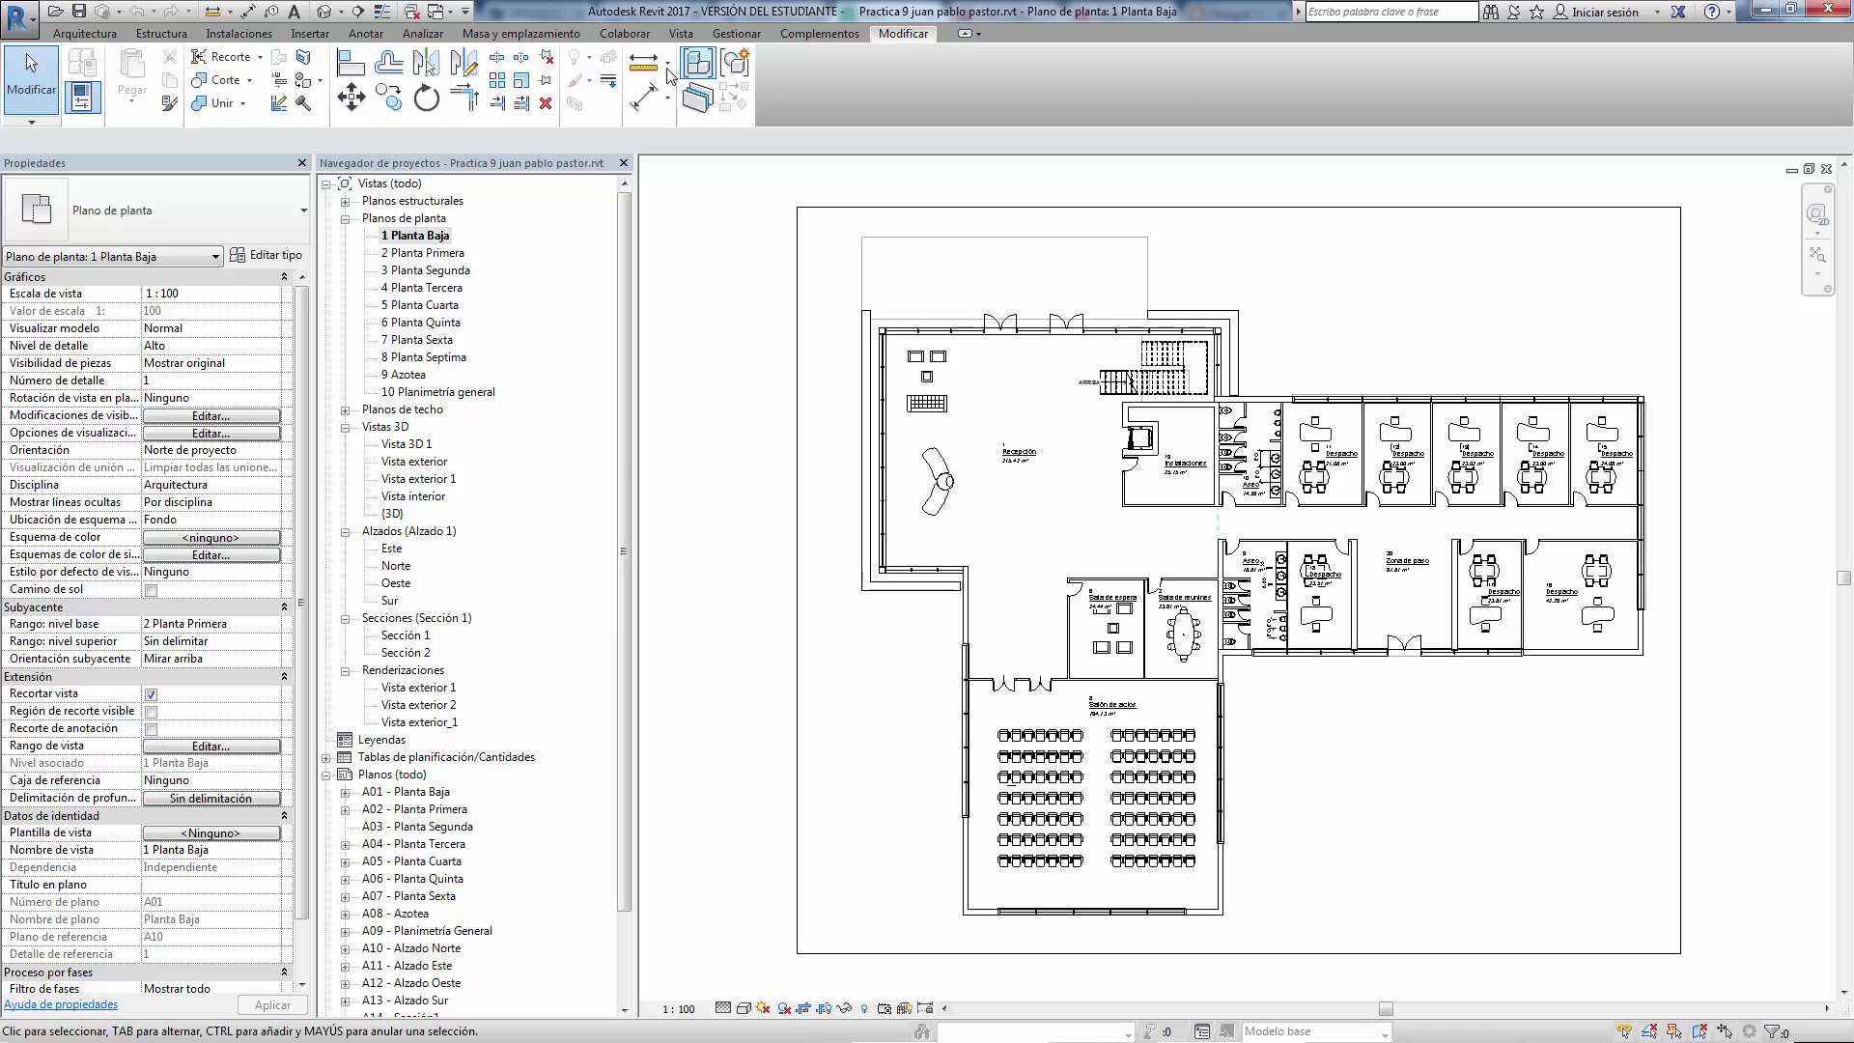
pyautogui.click(666, 97)
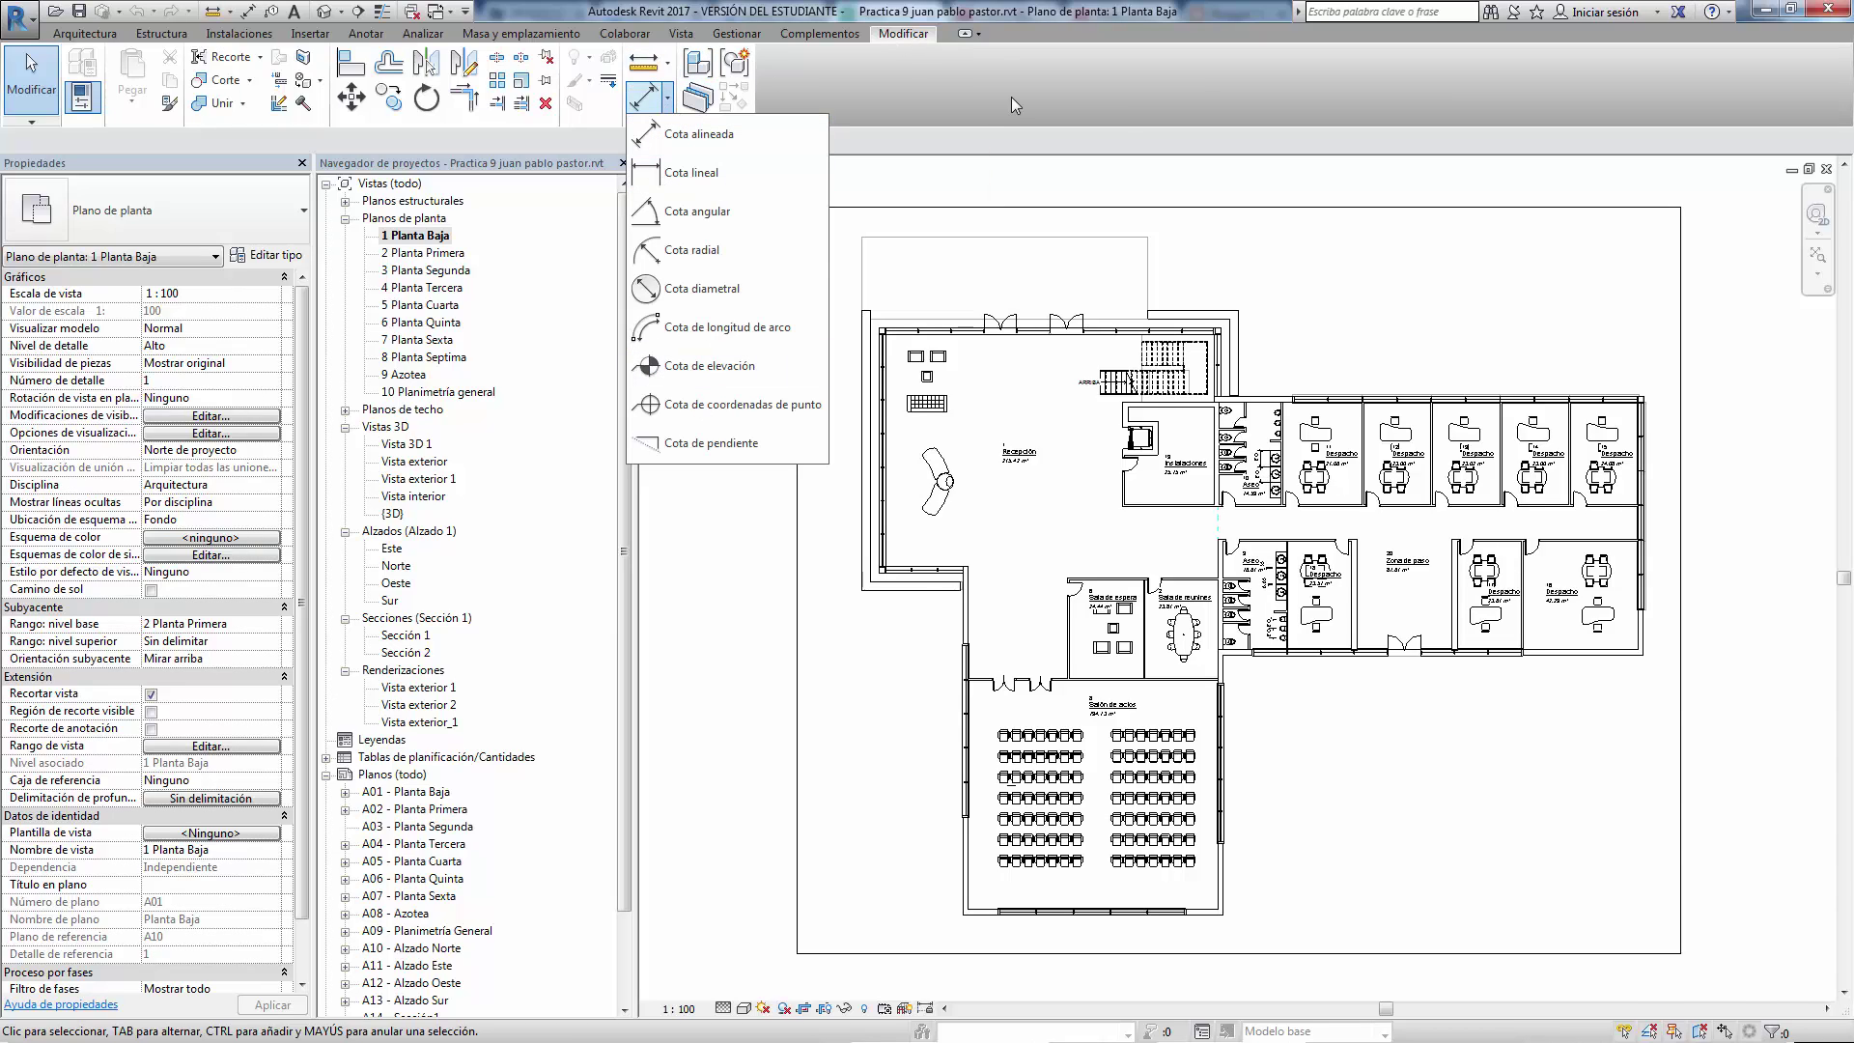
# Place a 21.70 aligned dimension along the top wall and a 16.00 one below it
pyautogui.click(751, 135)
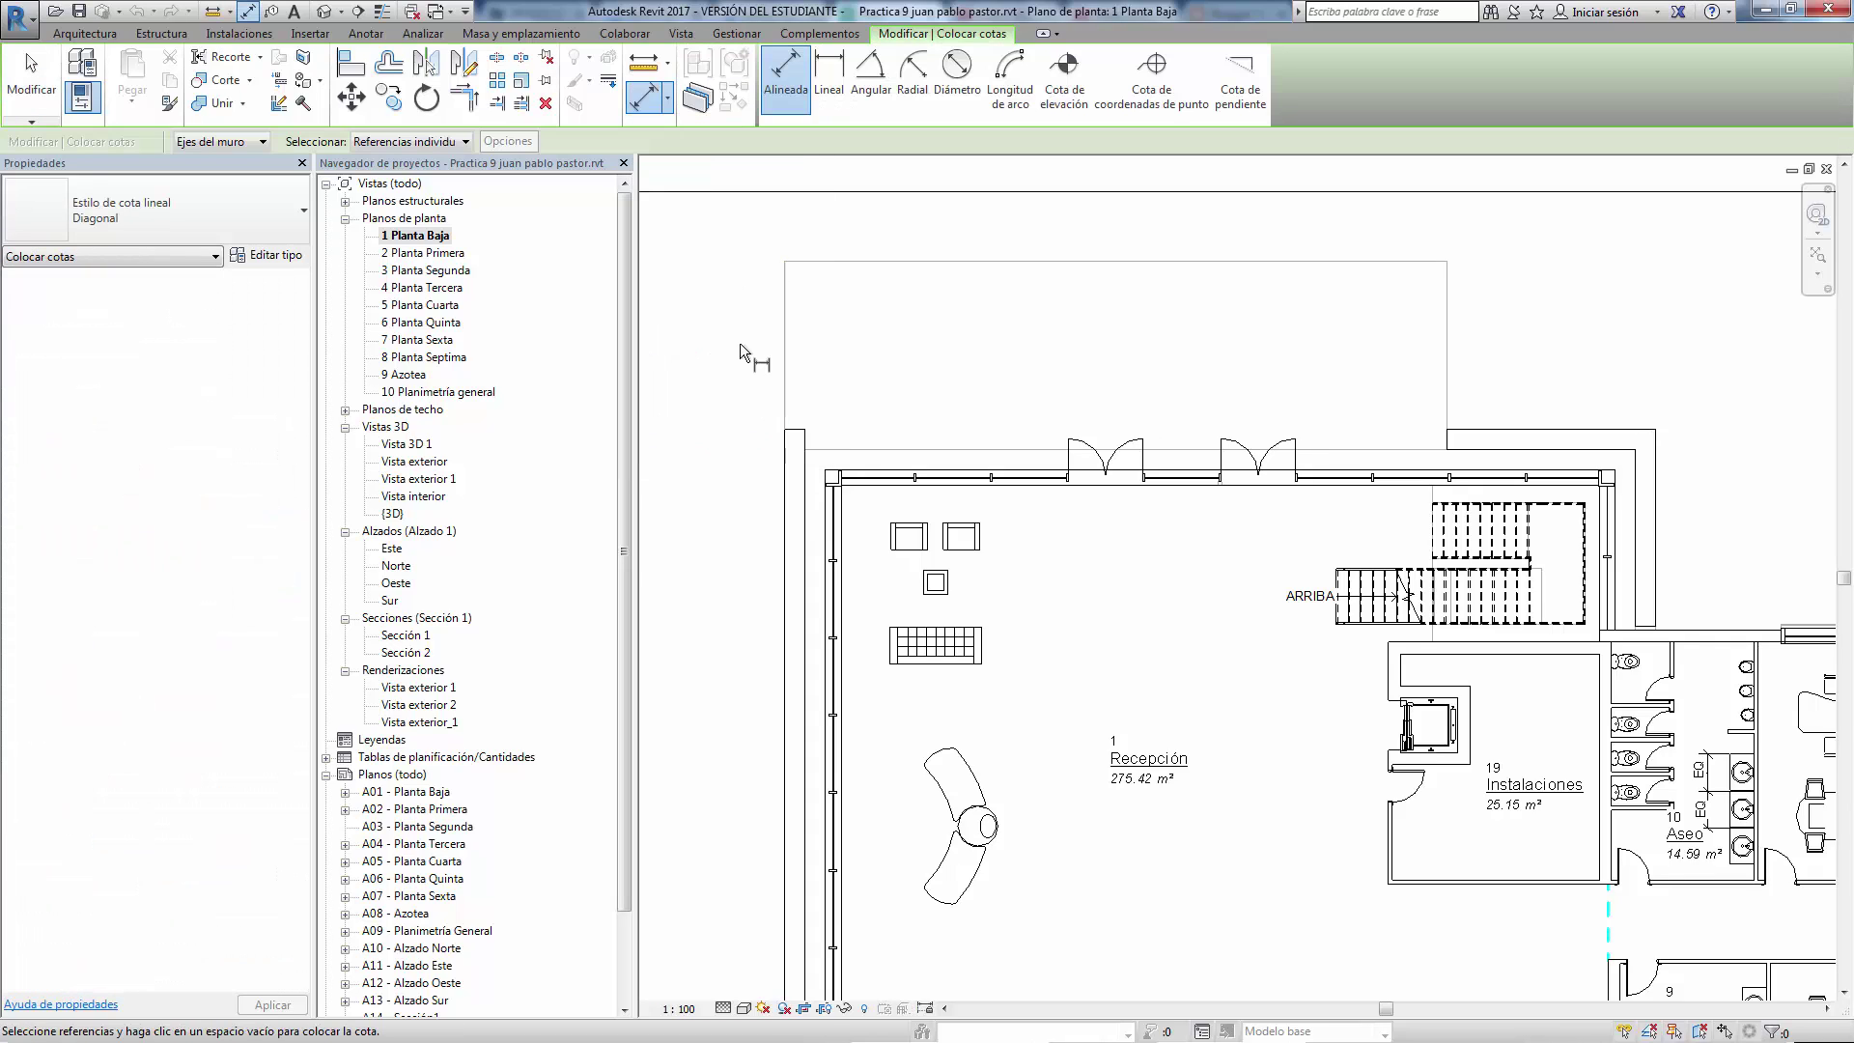
pyautogui.click(784, 460)
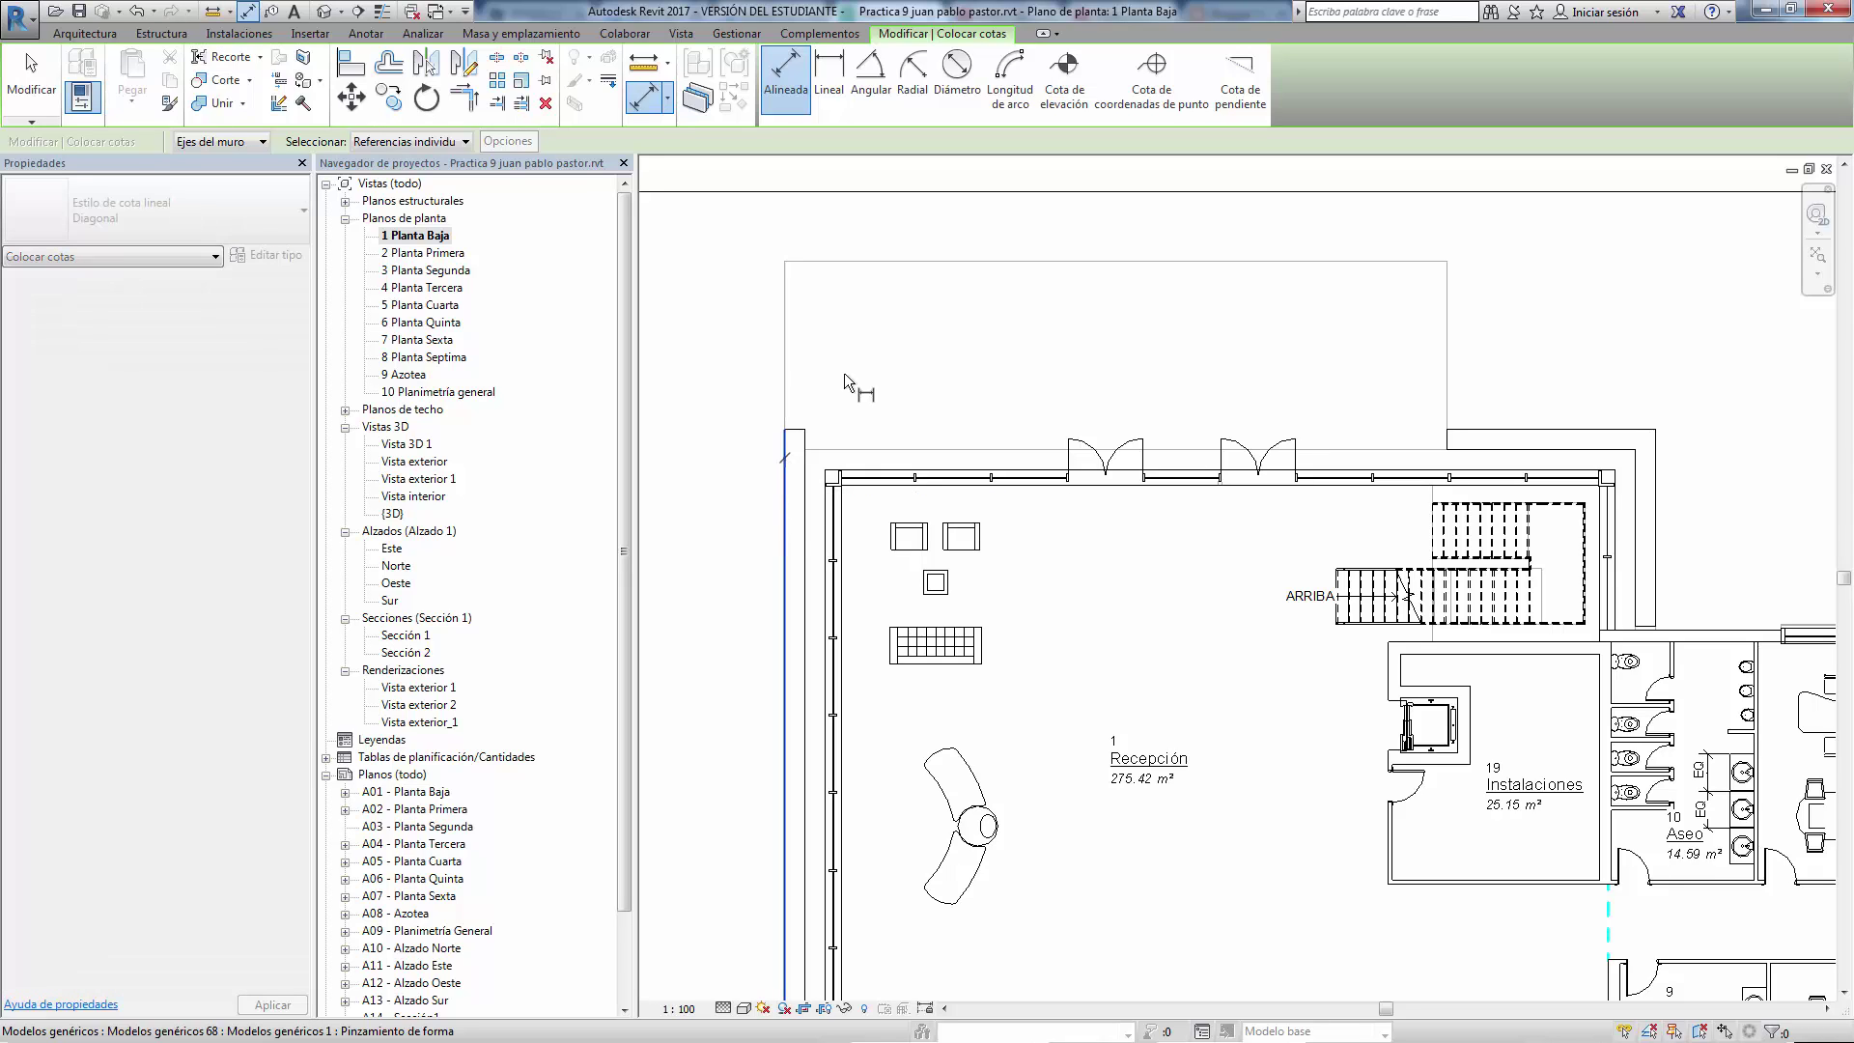
pyautogui.click(1656, 460)
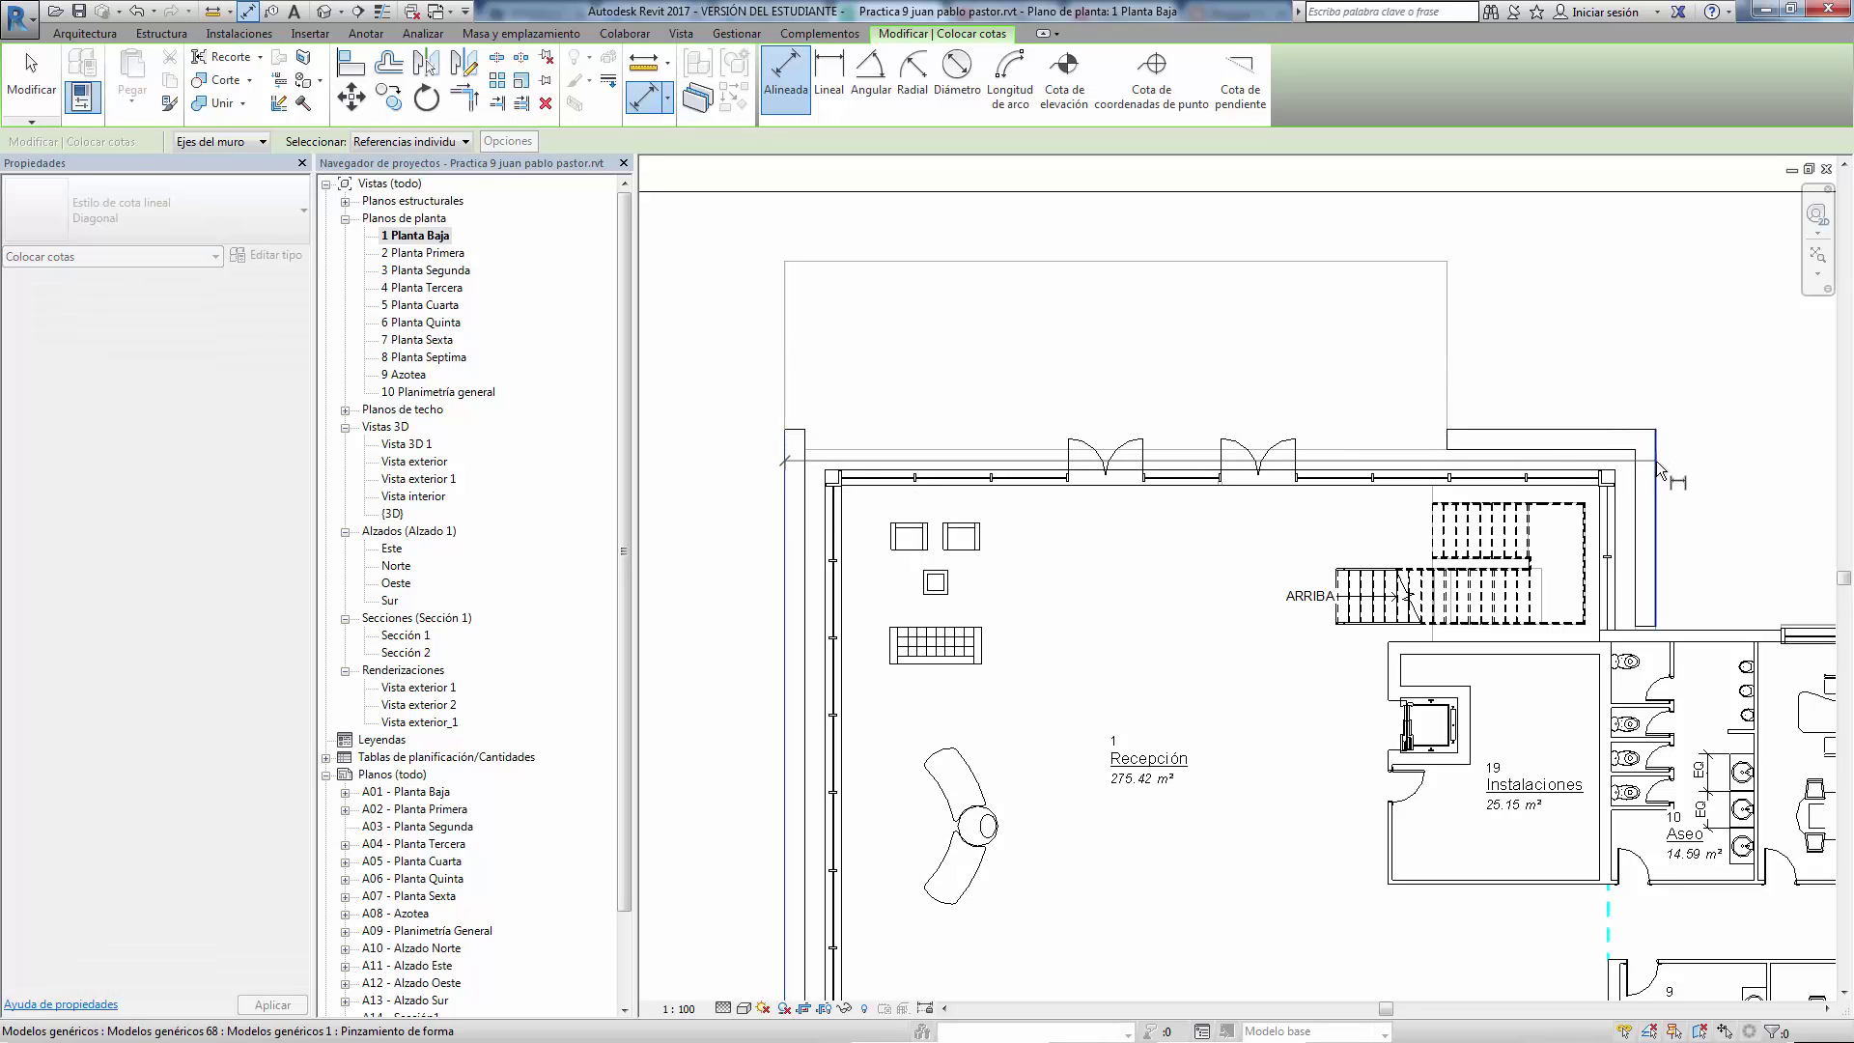
pyautogui.click(1671, 373)
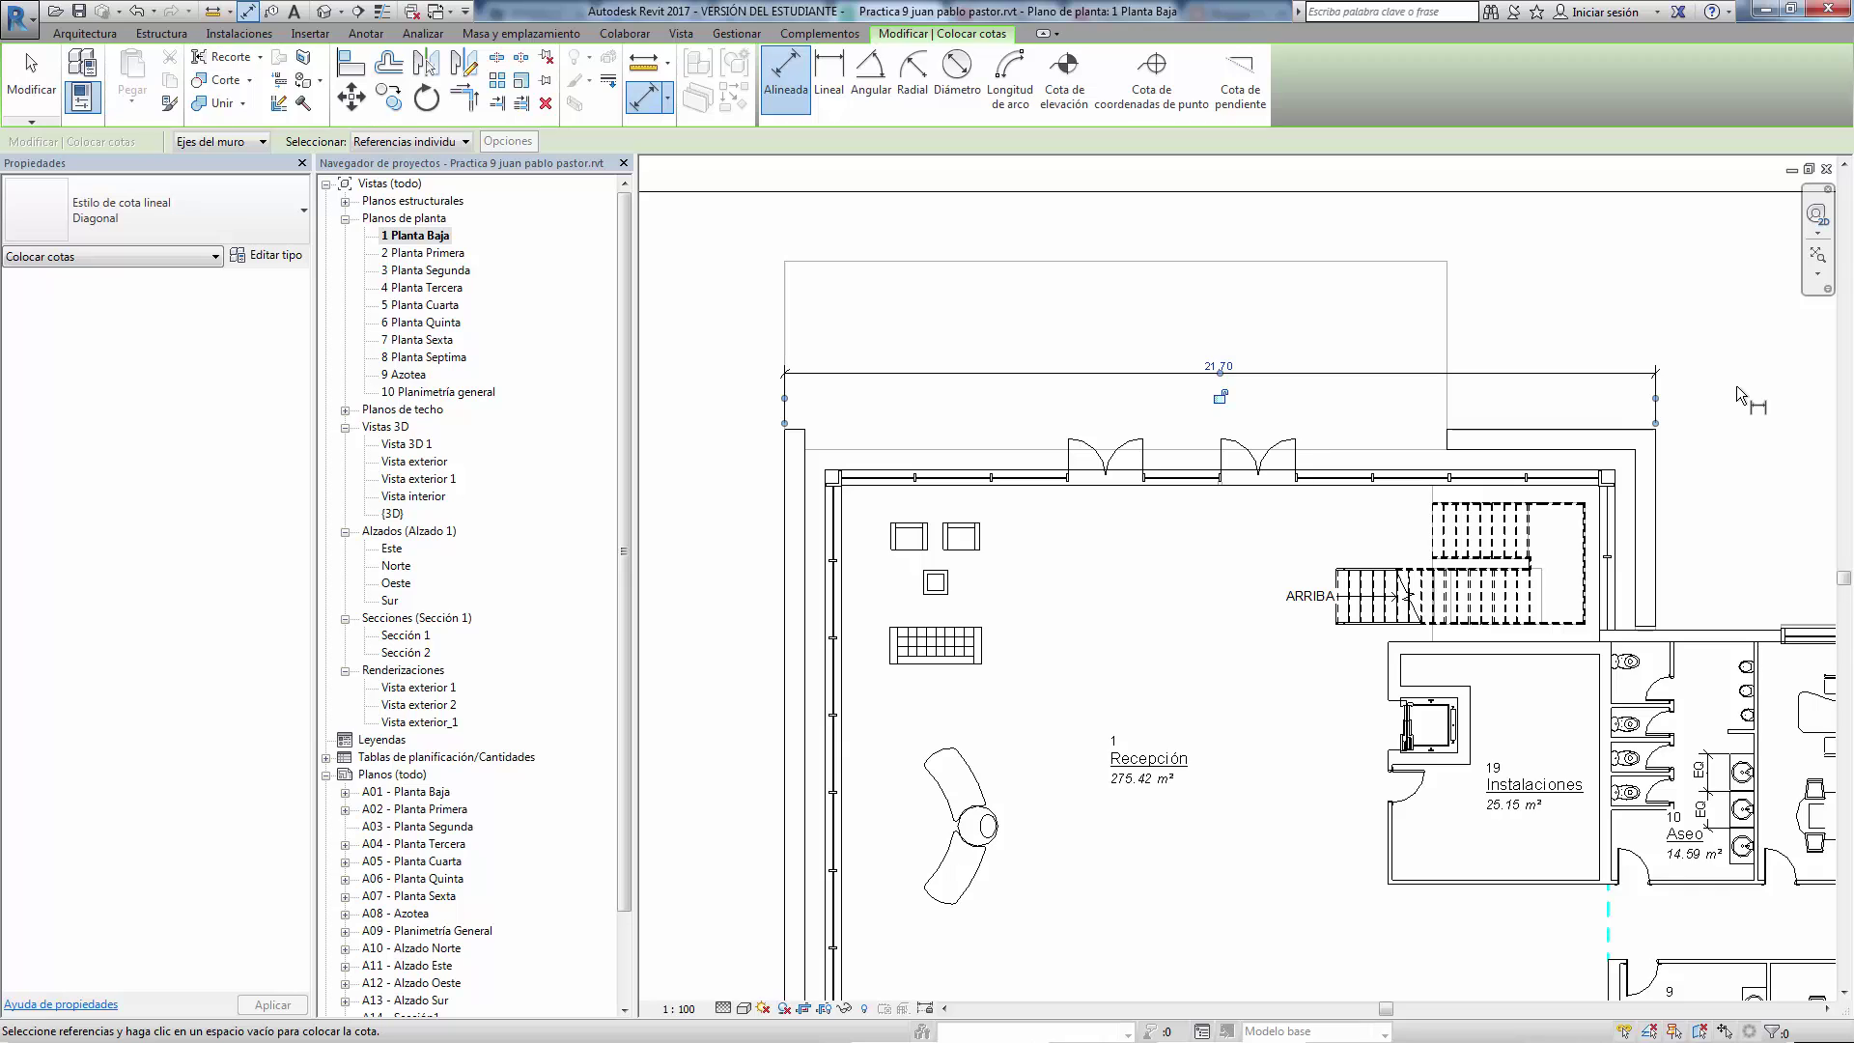
pyautogui.click(807, 446)
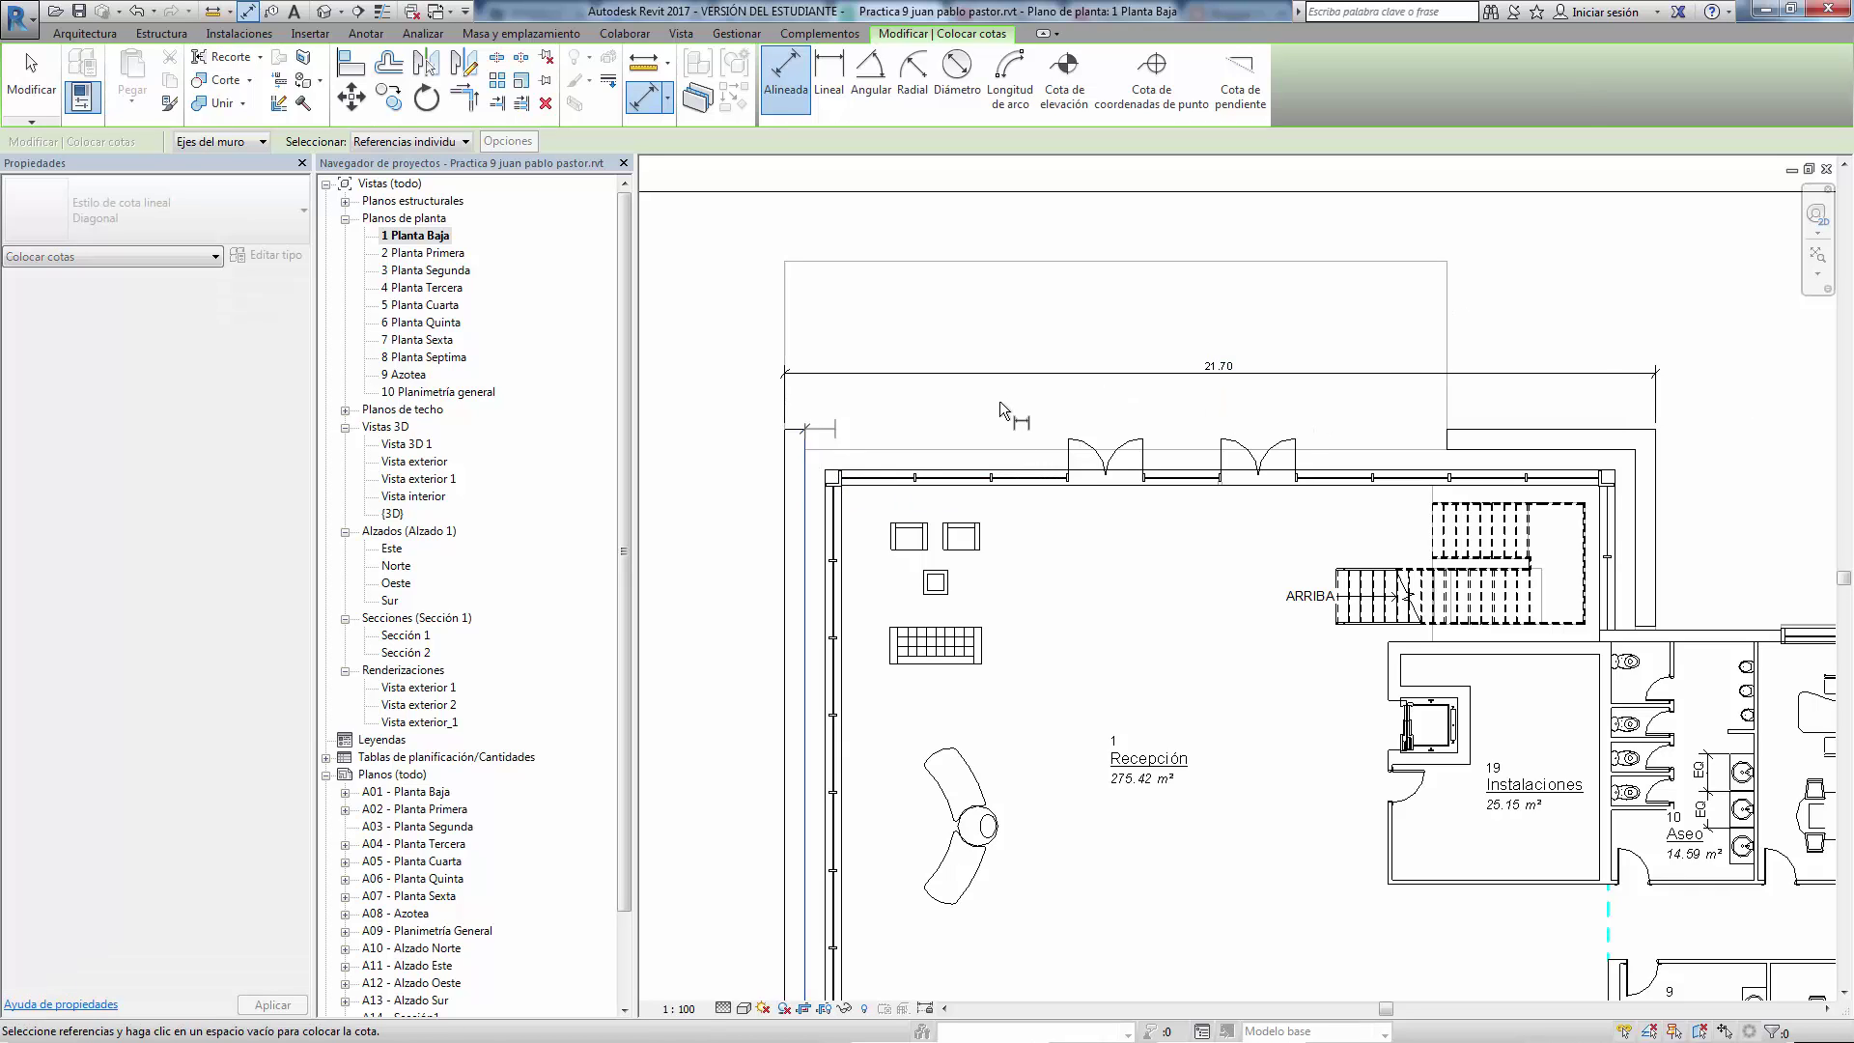
pyautogui.click(1449, 441)
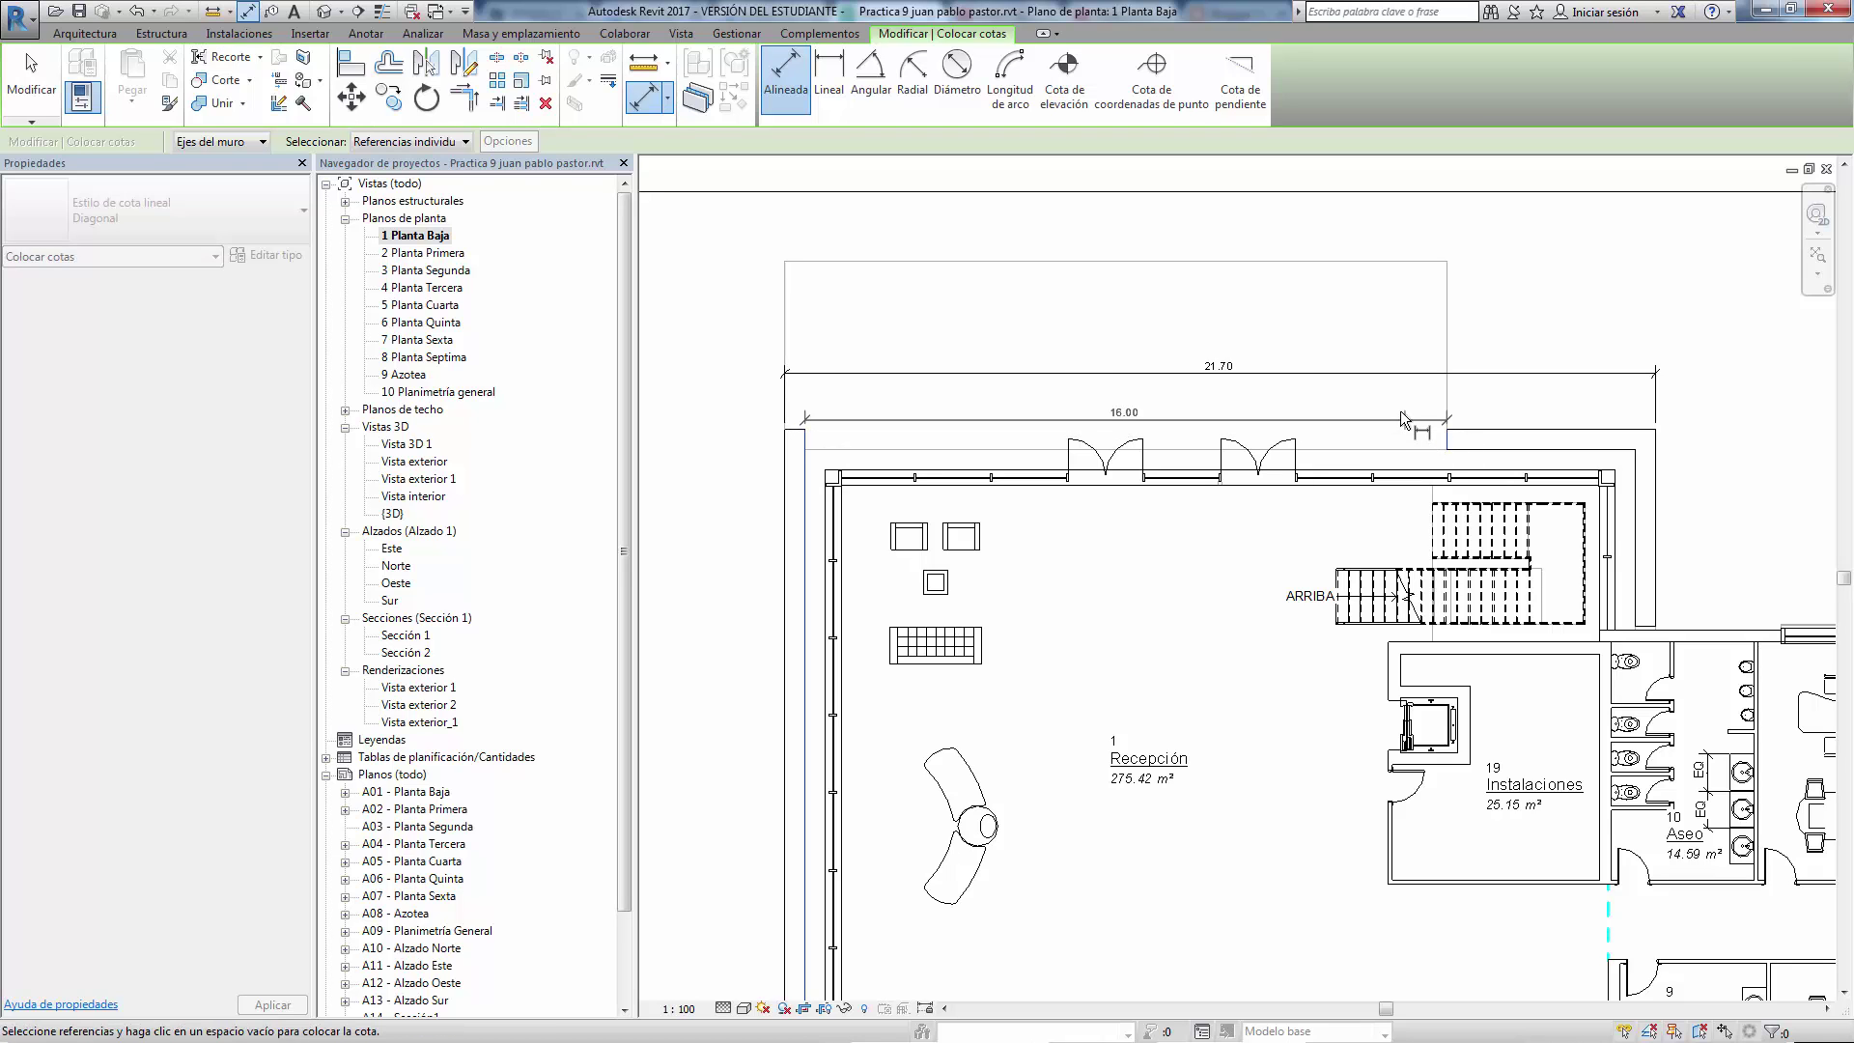
pyautogui.click(1406, 405)
# Finish the top-wall dimensions, zoom into the toilet stalls and restart the aligned dimension tool
pyautogui.press('Escape')
pyautogui.press('Escape')
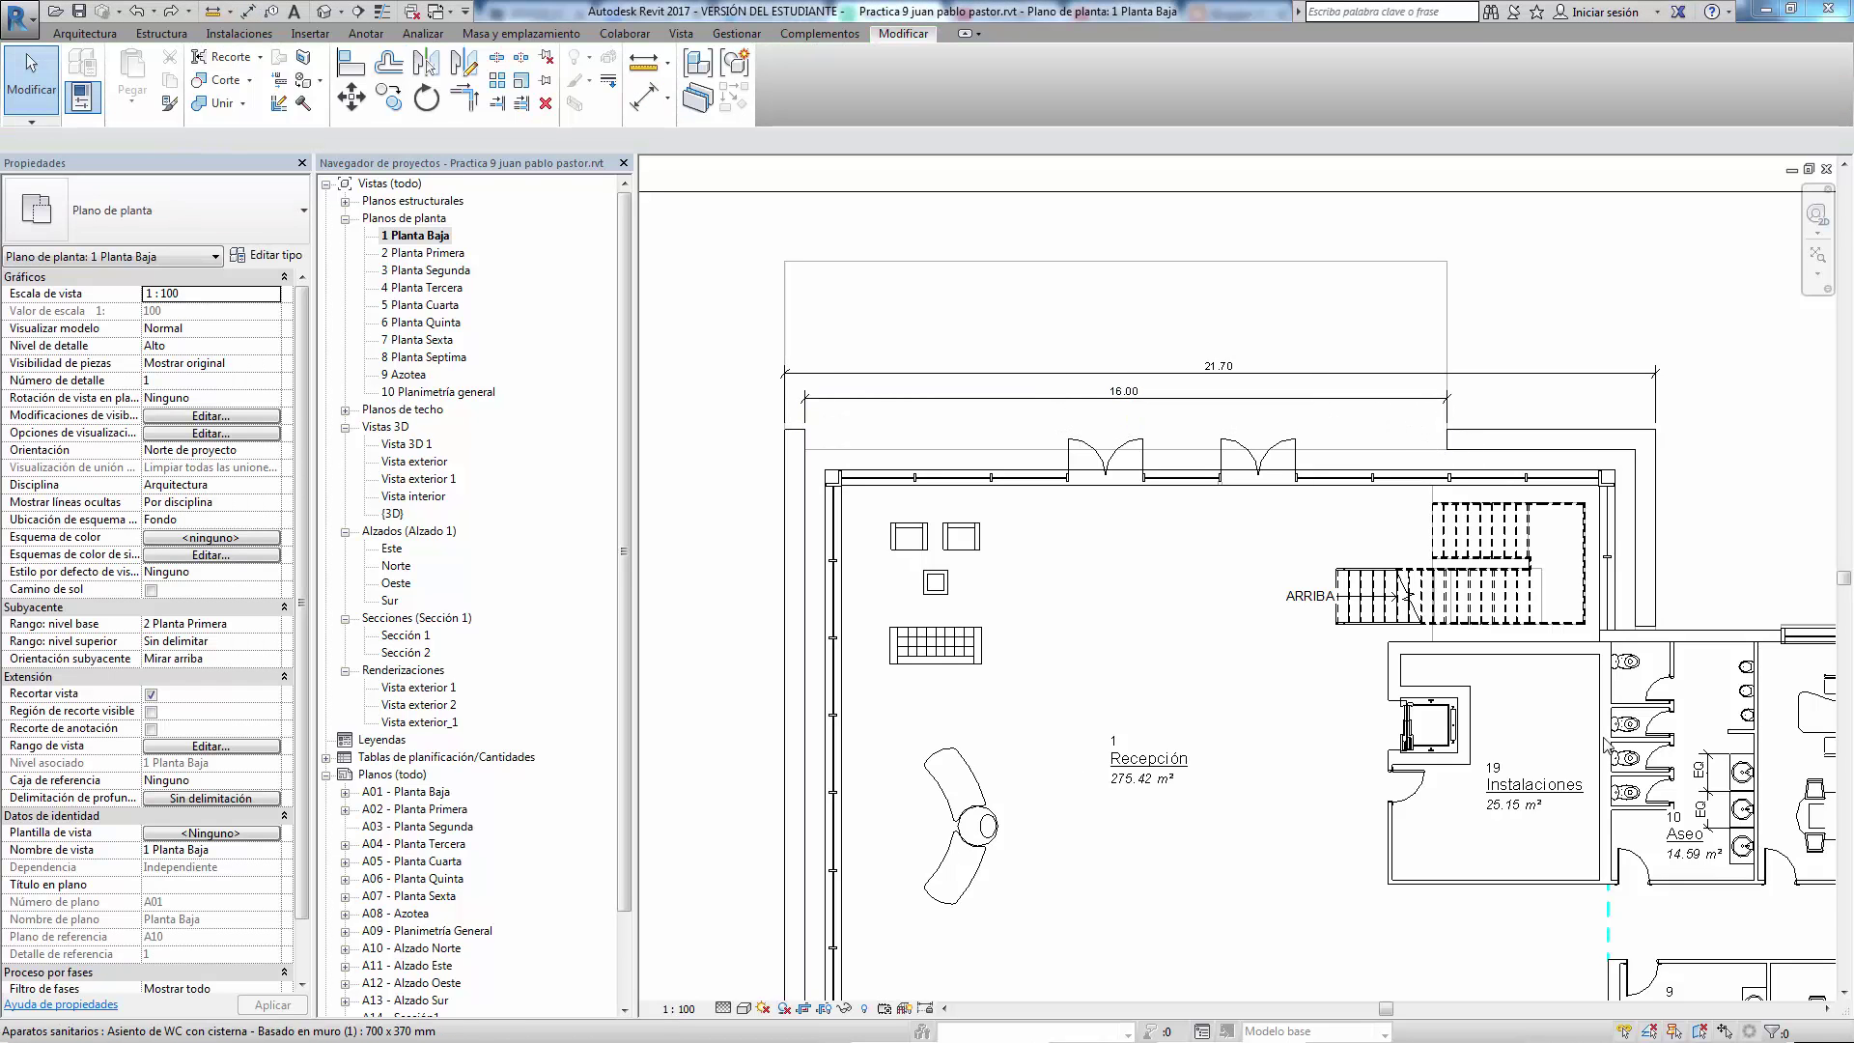
pyautogui.scroll(2, 1744, 720)
pyautogui.scroll(2, 1593, 657)
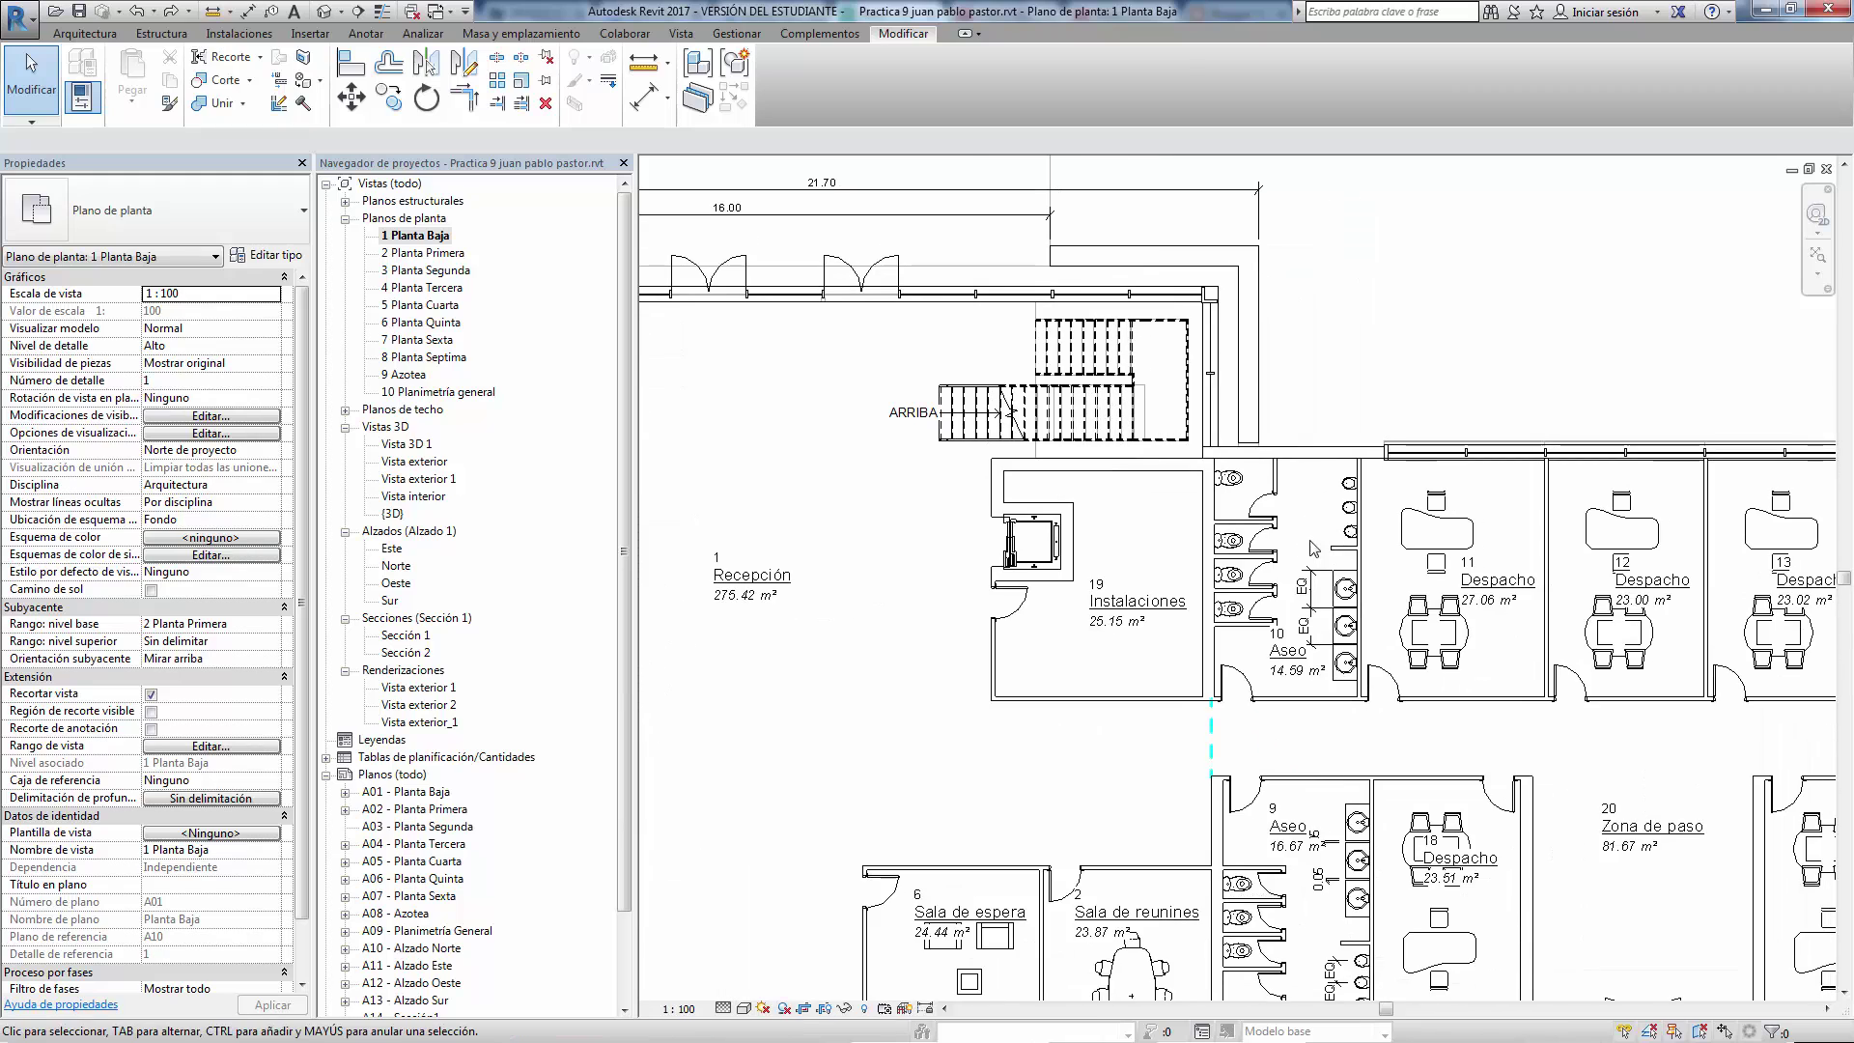
pyautogui.scroll(1, 1429, 589)
pyautogui.scroll(2, 1262, 529)
pyautogui.scroll(2, 1262, 529)
pyautogui.scroll(2, 1262, 529)
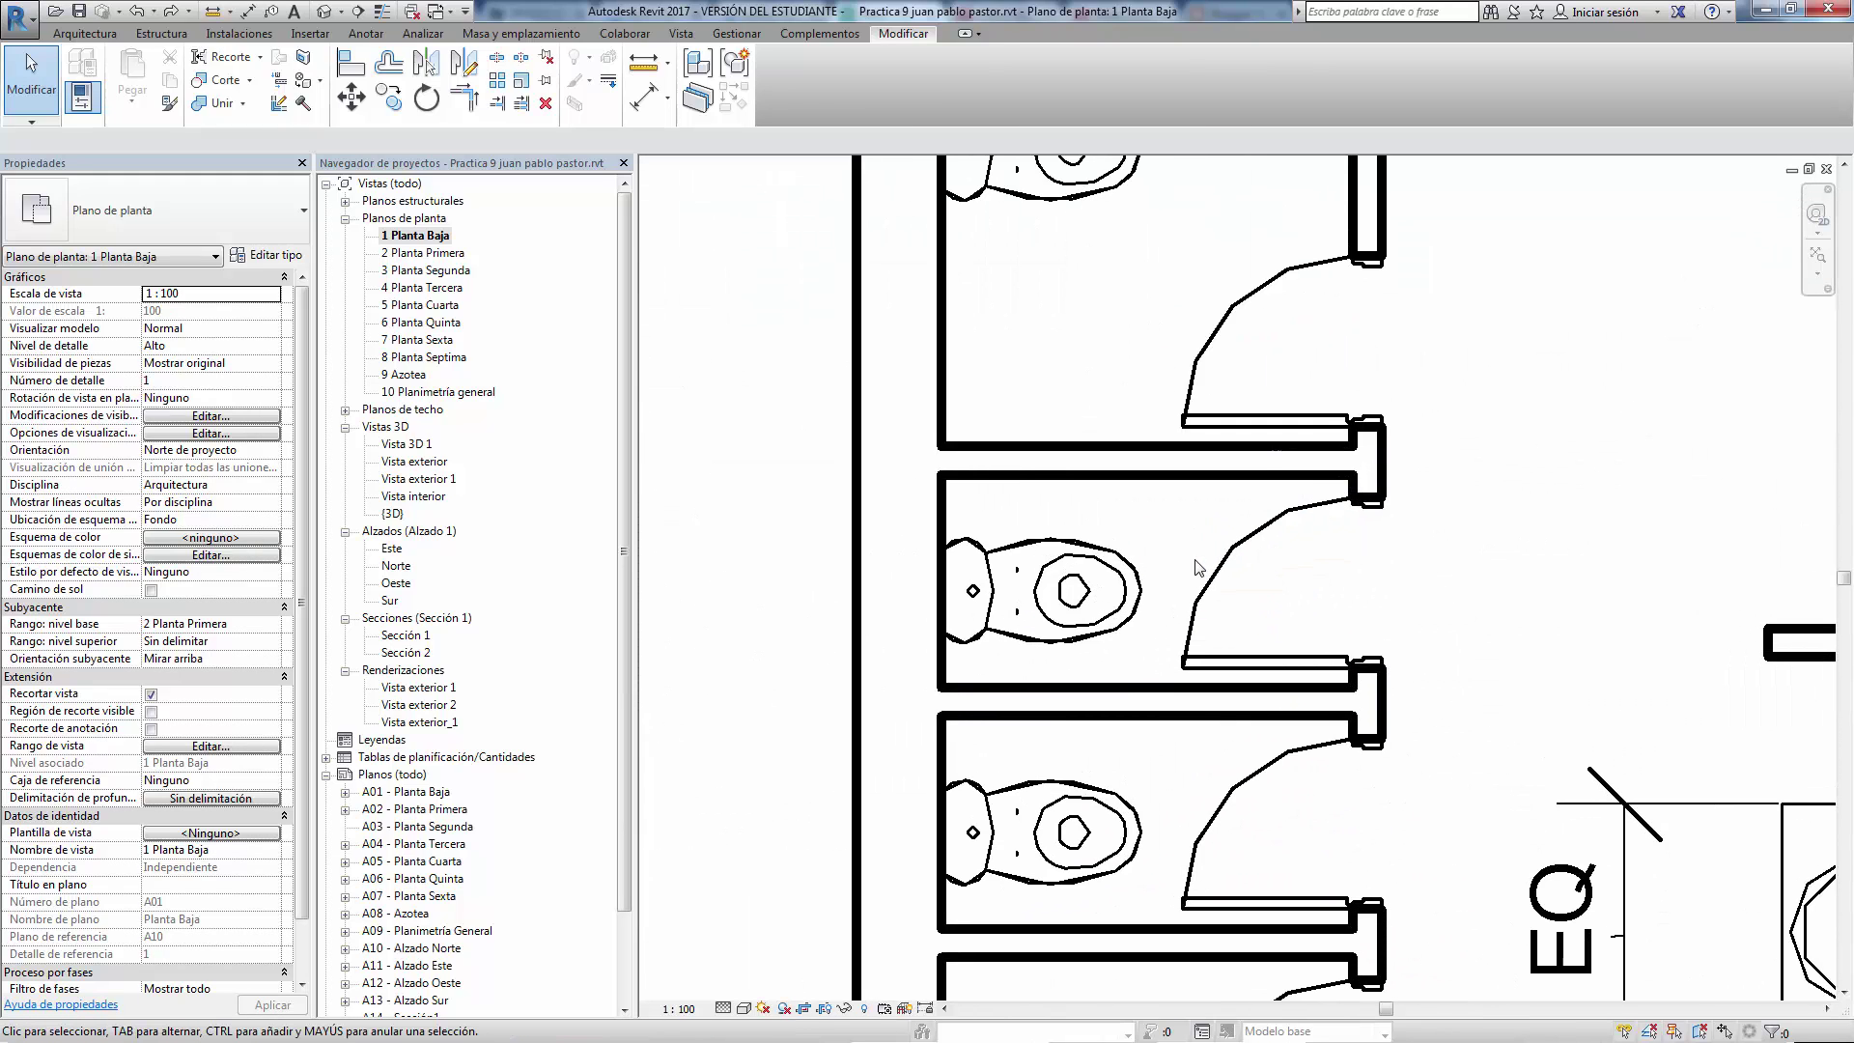
pyautogui.click(645, 97)
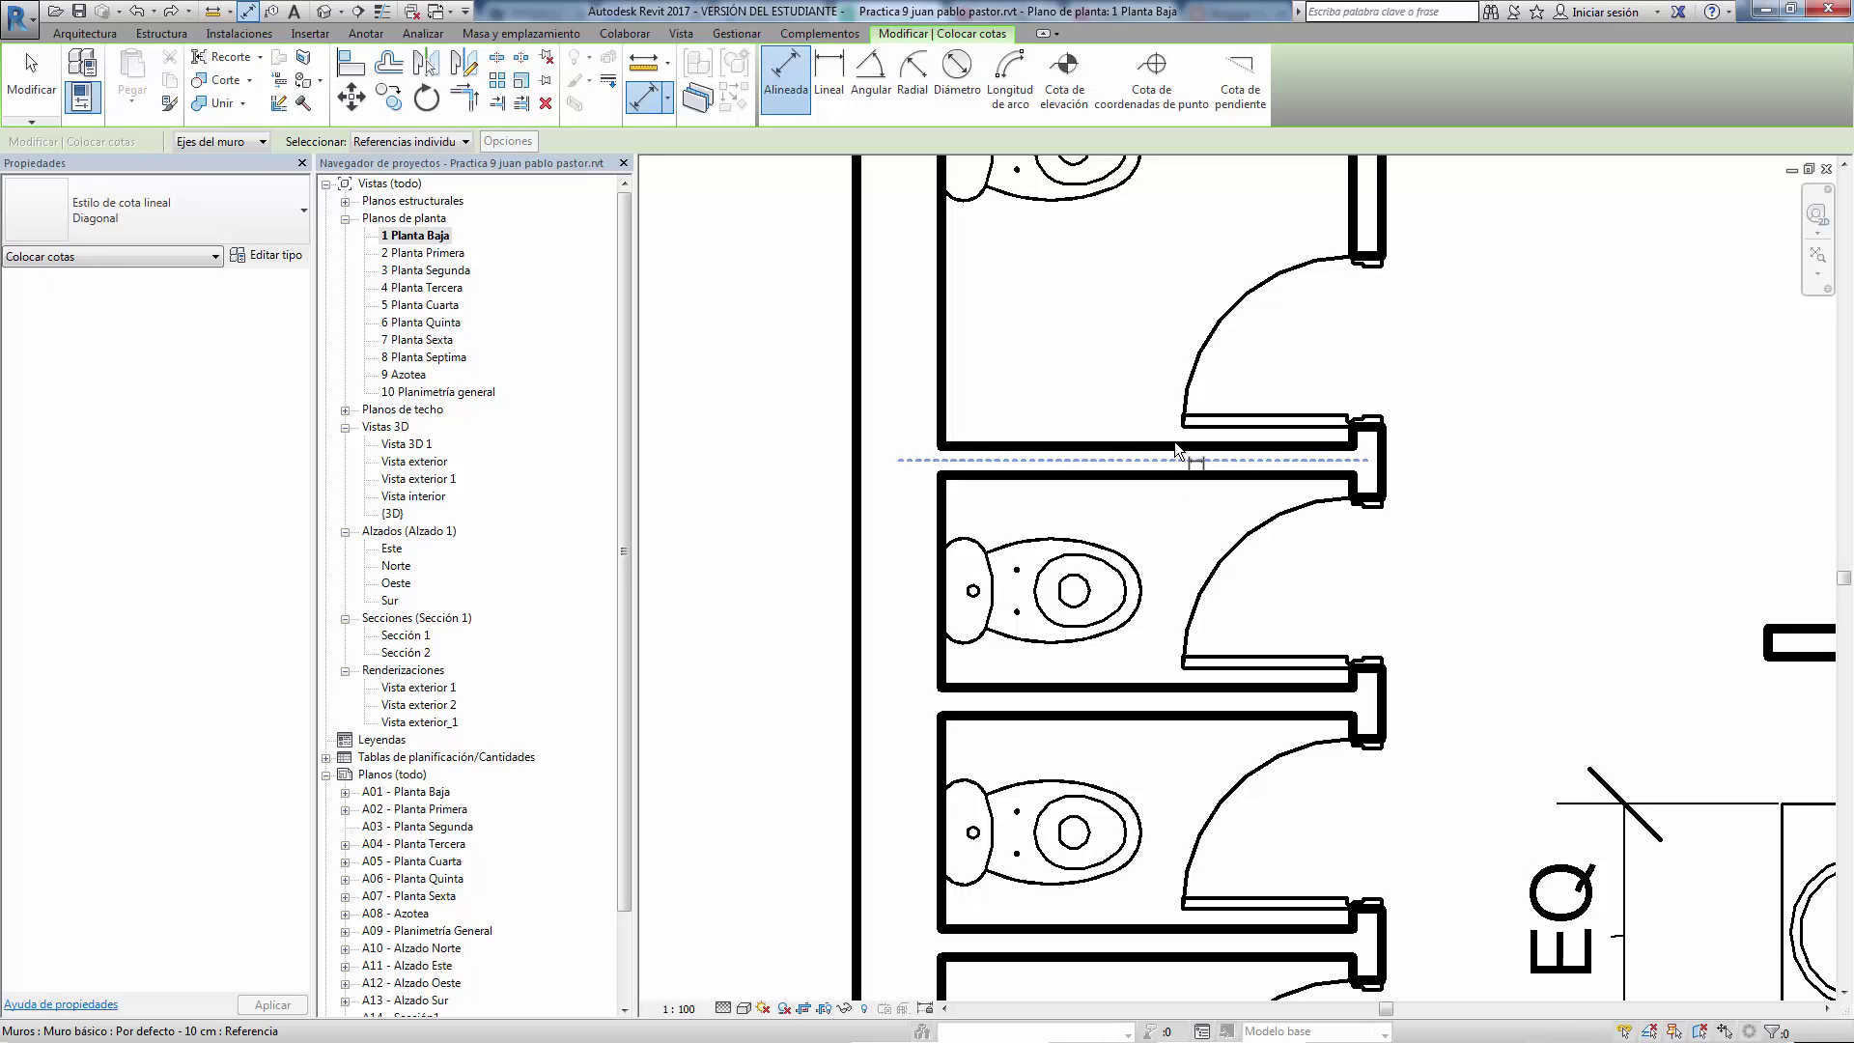
# Discard the 0.85 centre-line dimension and place a 0.75 dimension between the stall partition faces
pyautogui.click(1183, 451)
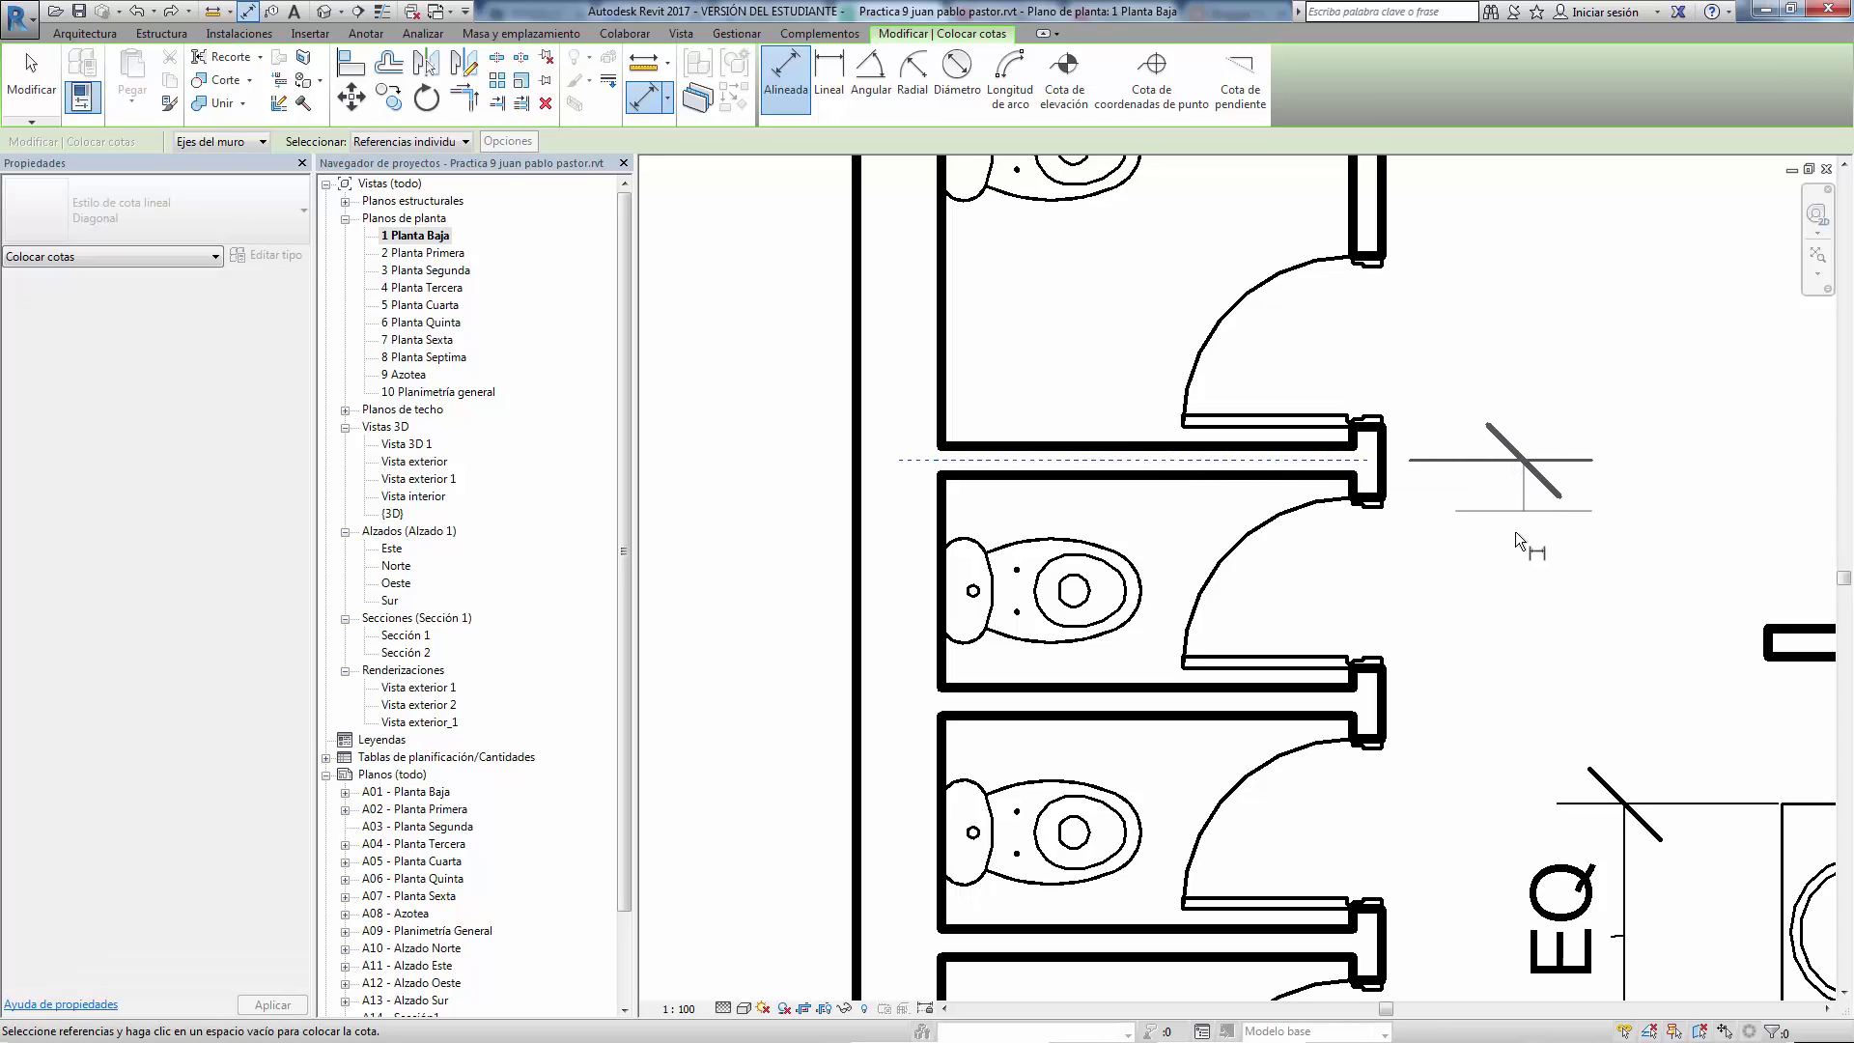
pyautogui.click(1295, 702)
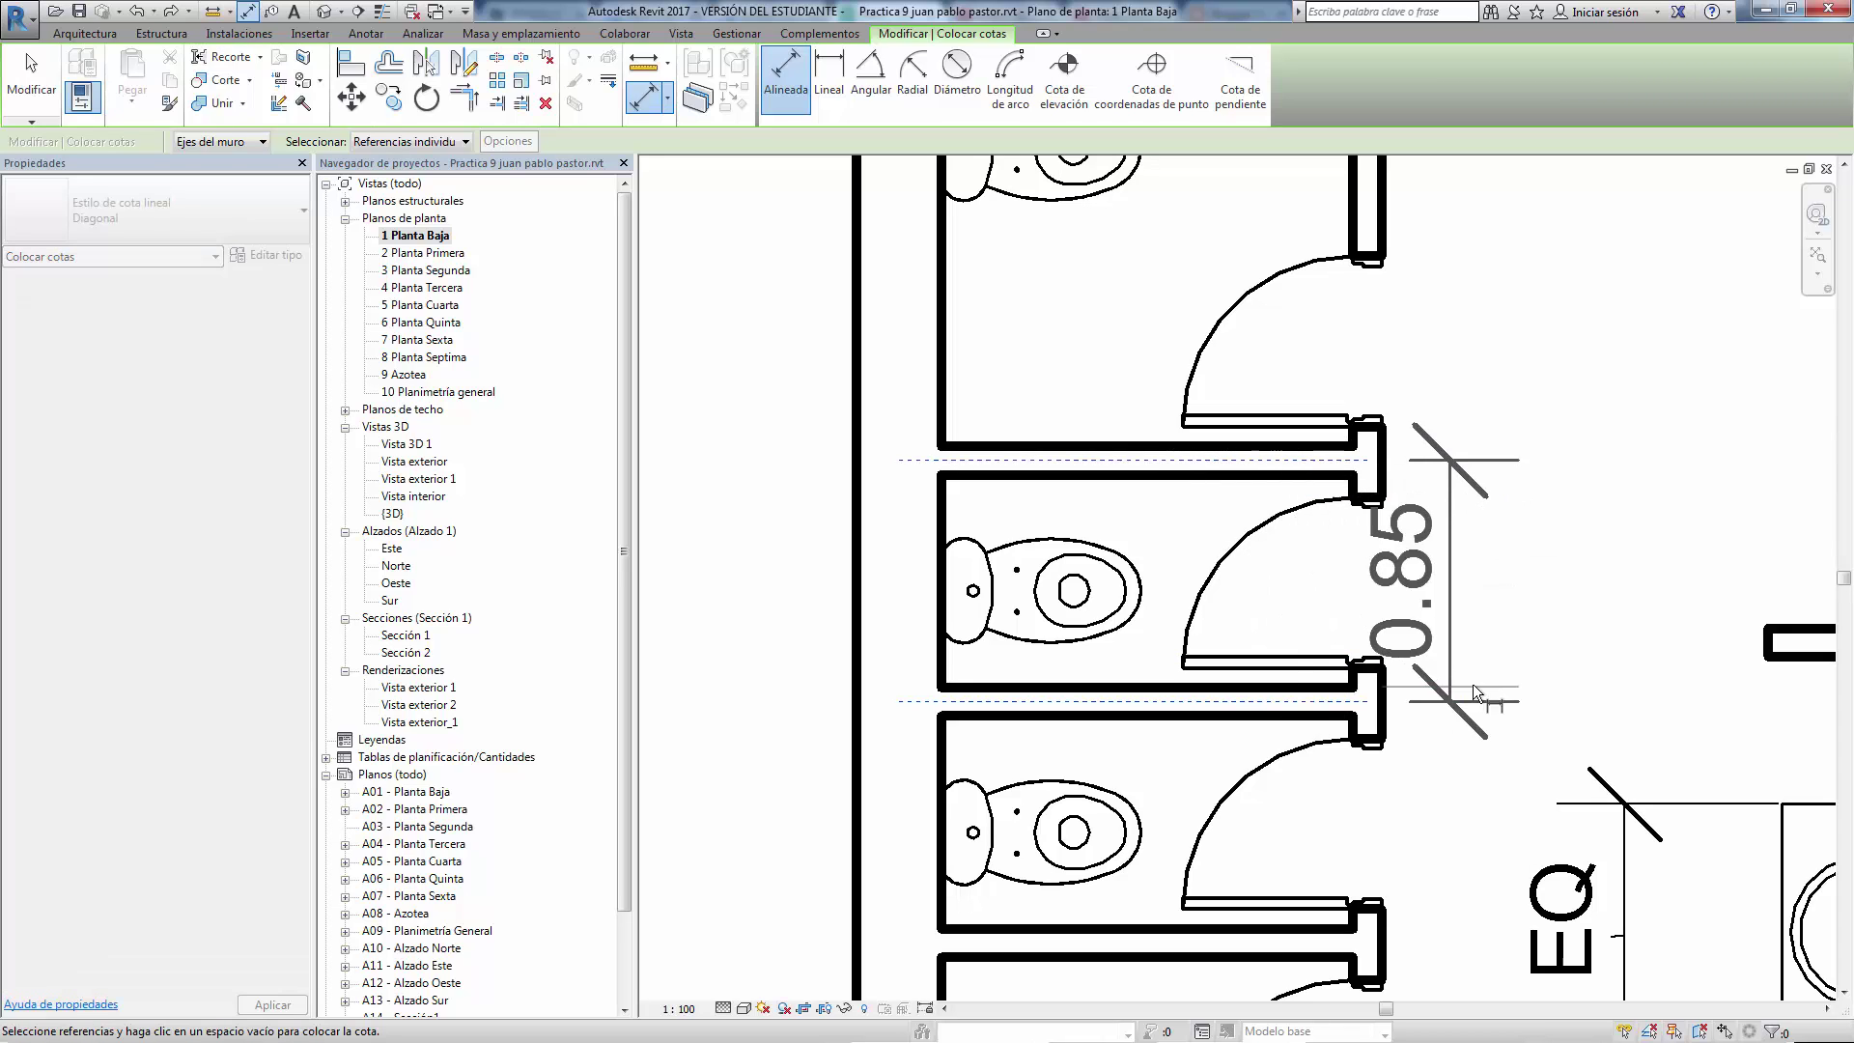
pyautogui.press('Escape')
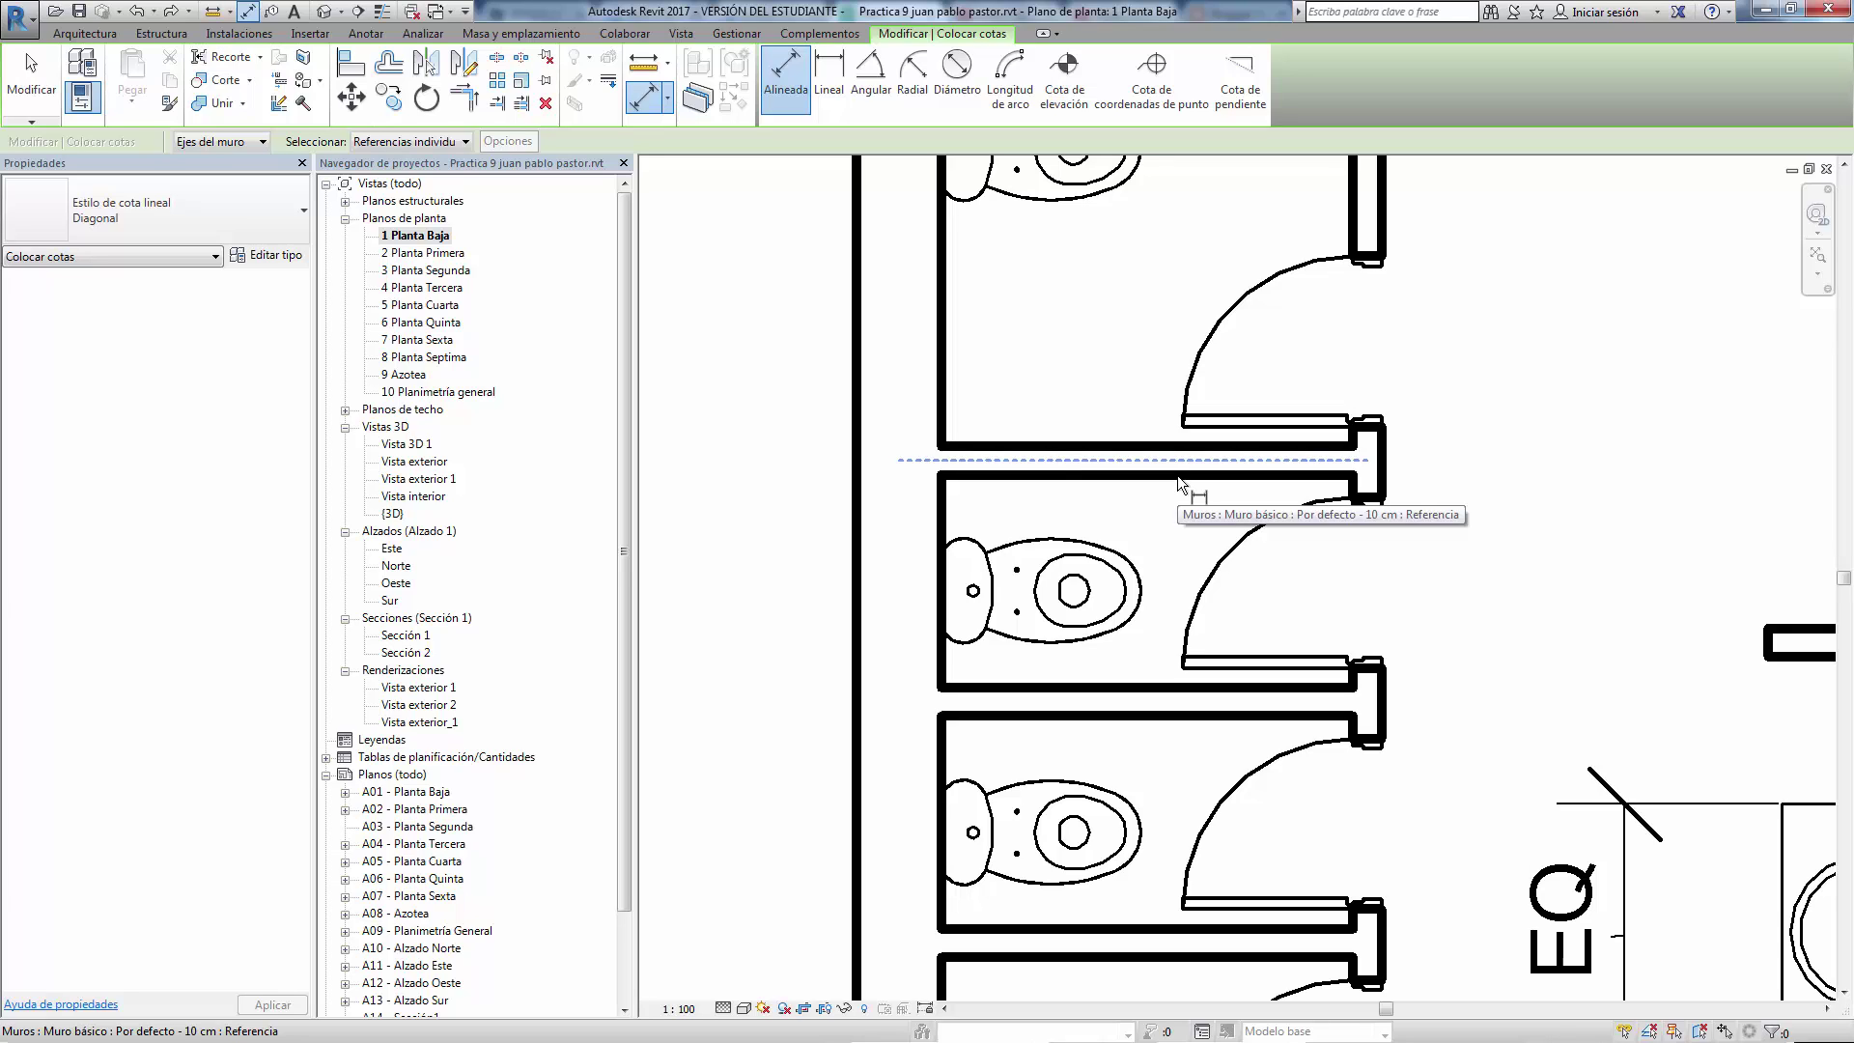
pyautogui.press('Tab')
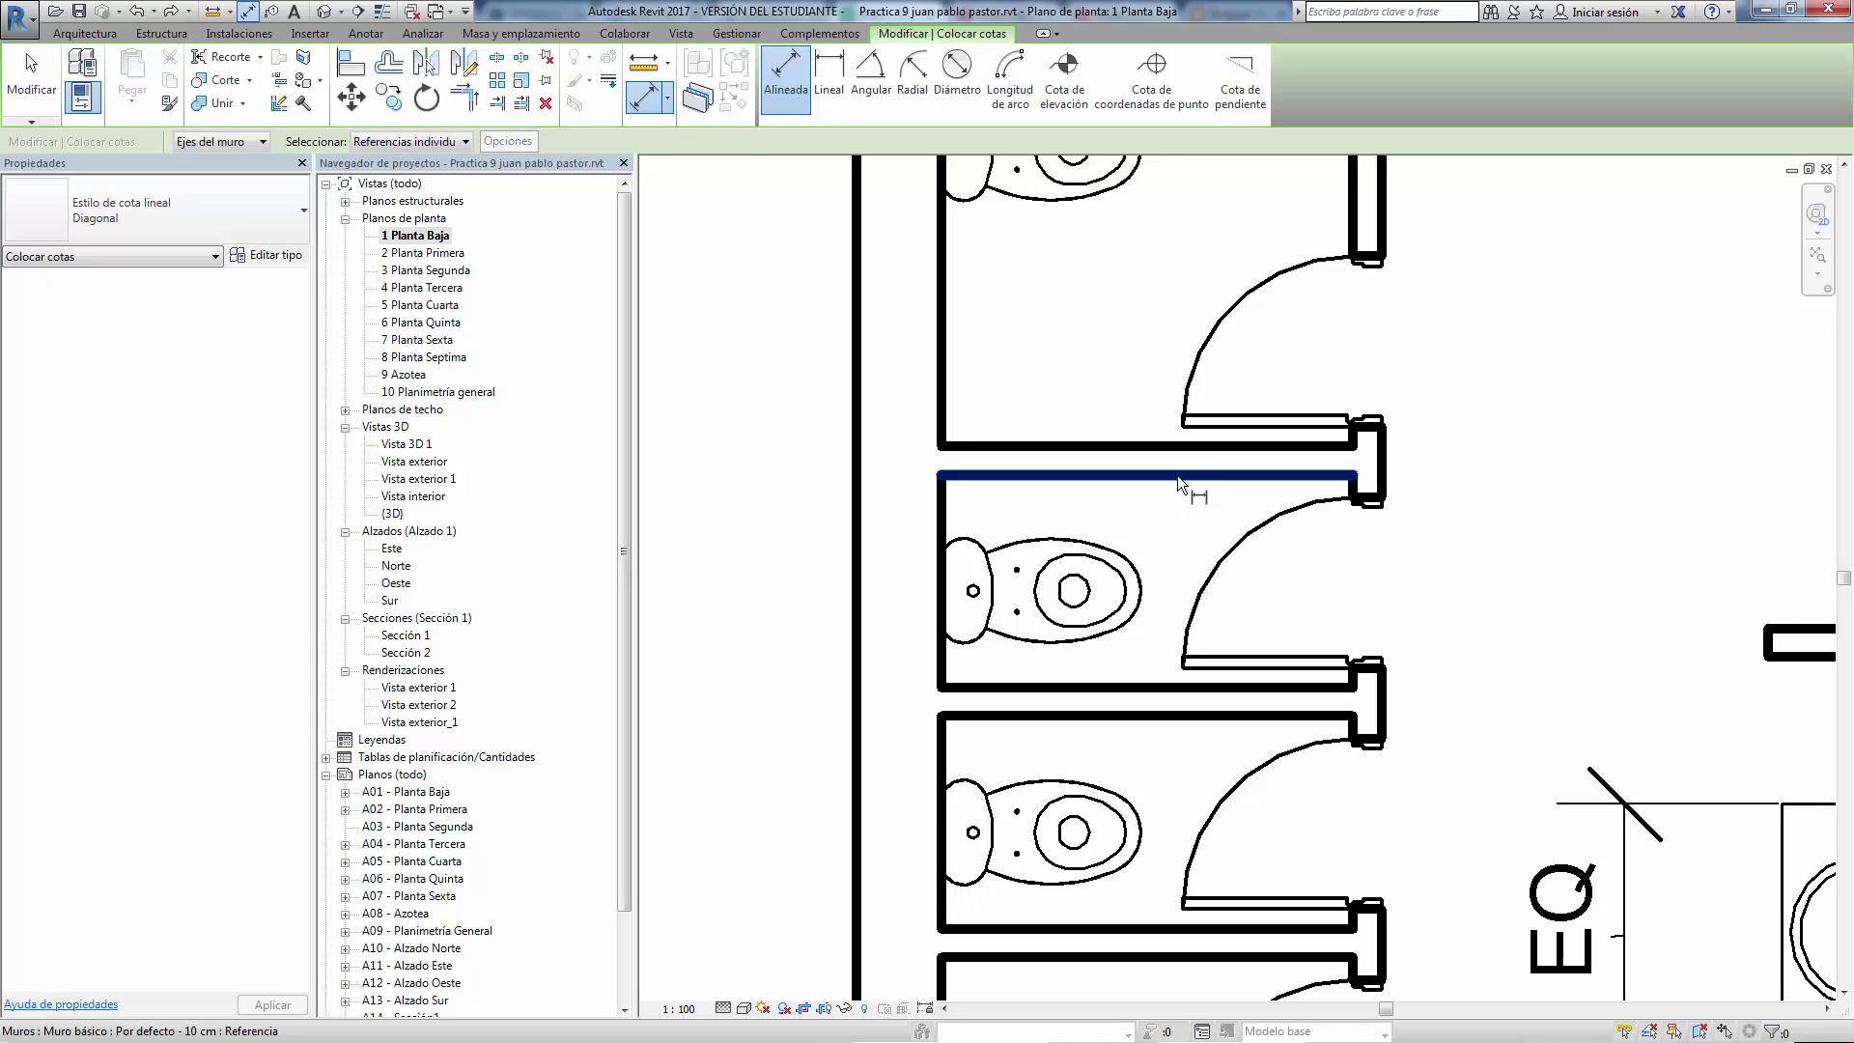
pyautogui.click(1178, 475)
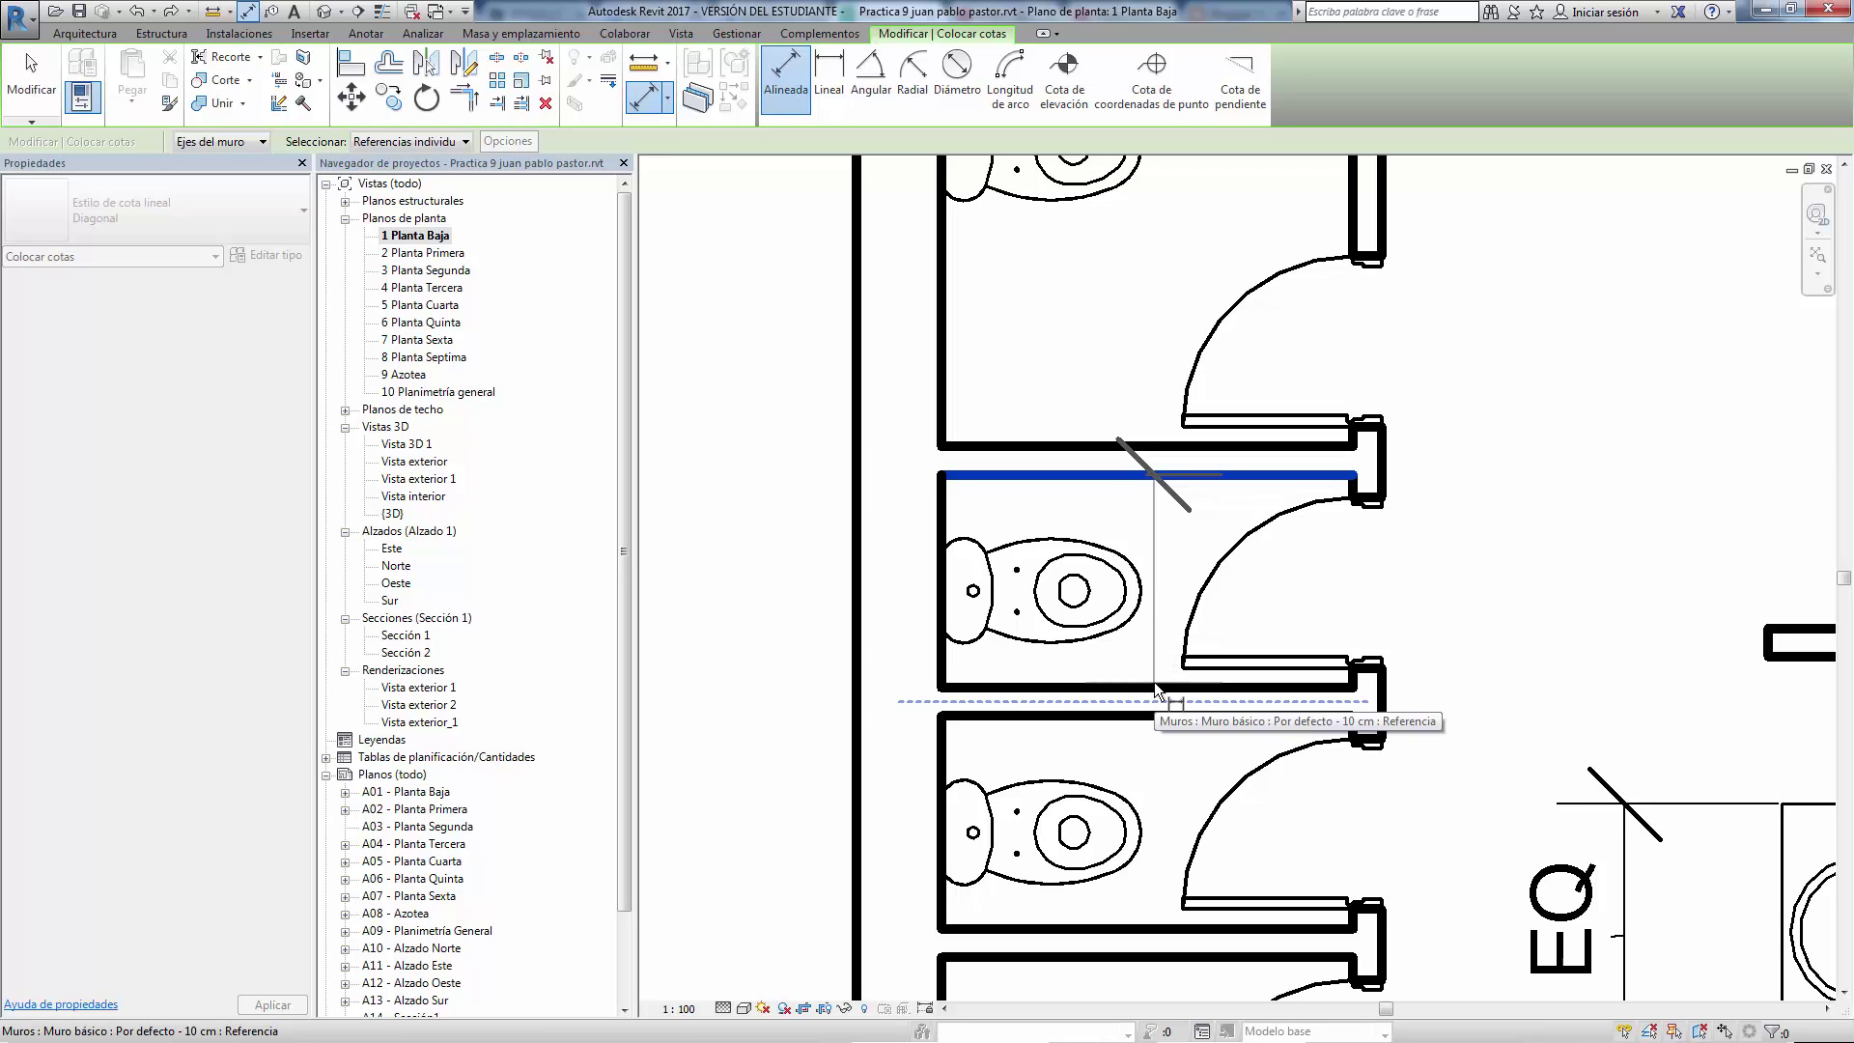
pyautogui.click(1157, 688)
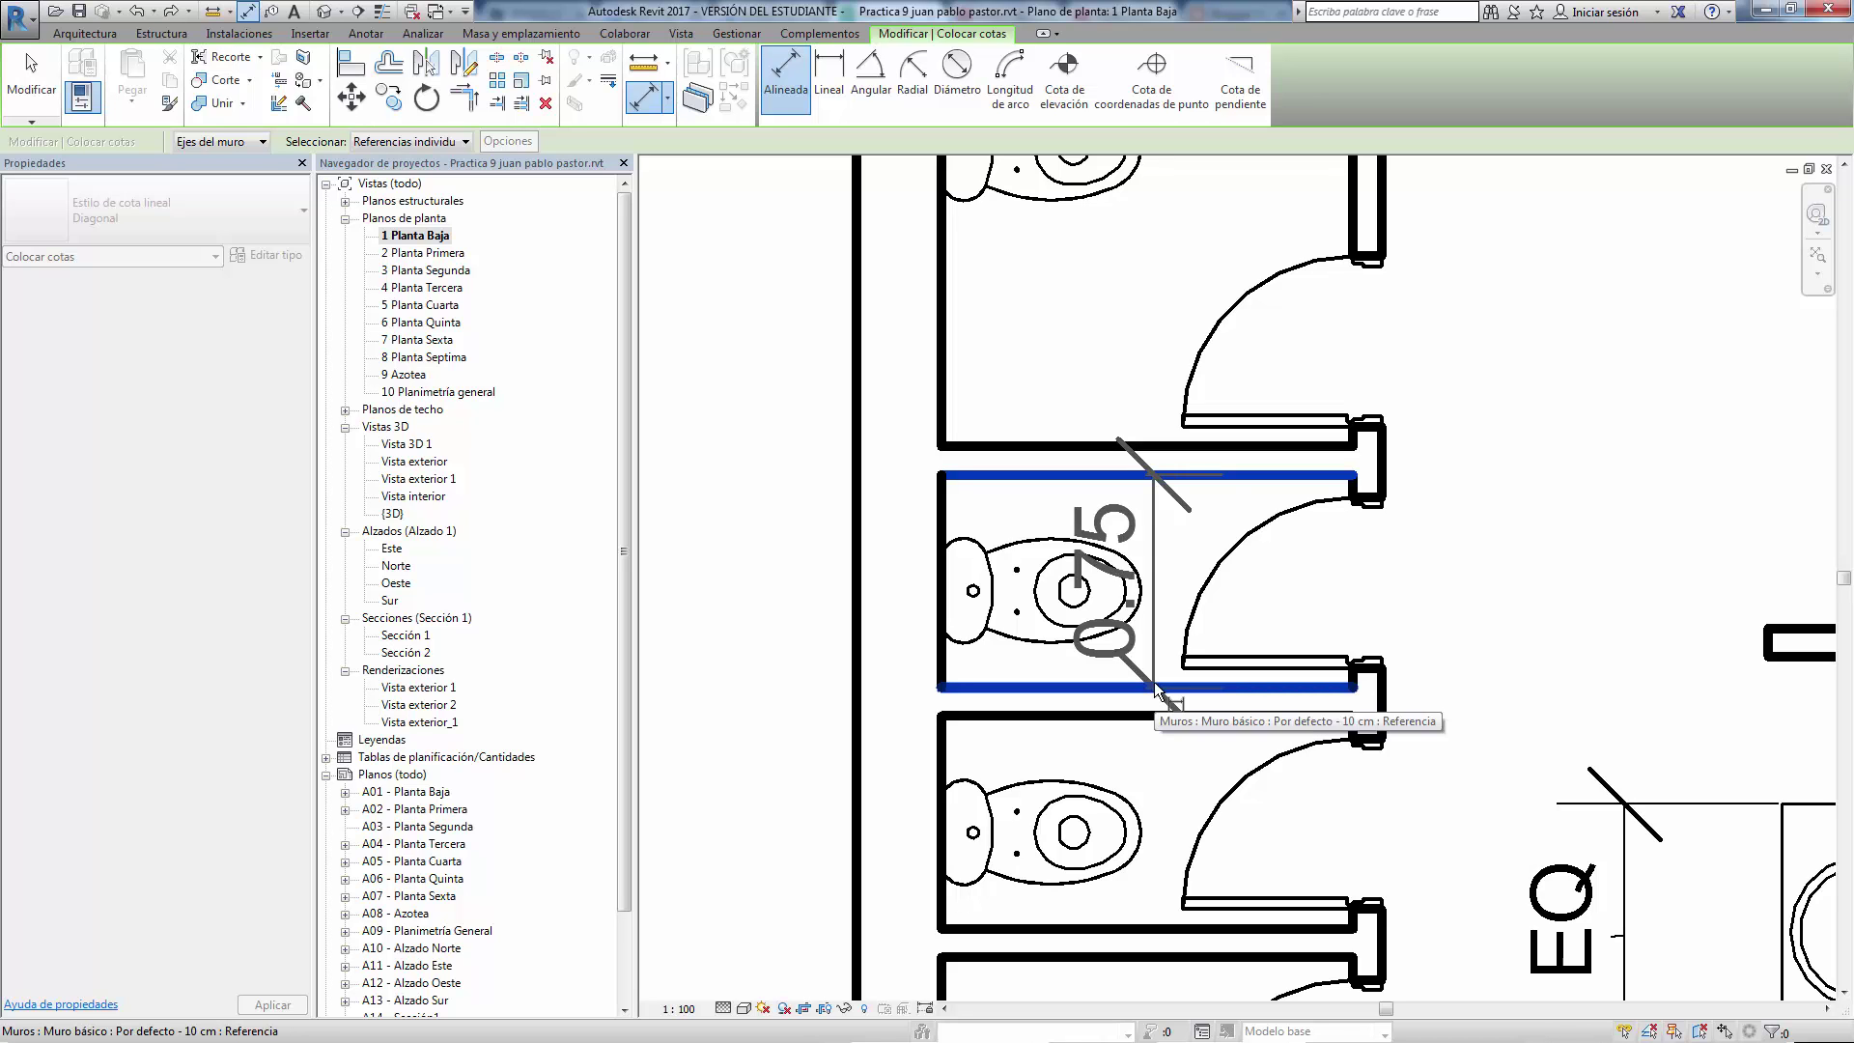
pyautogui.click(1343, 627)
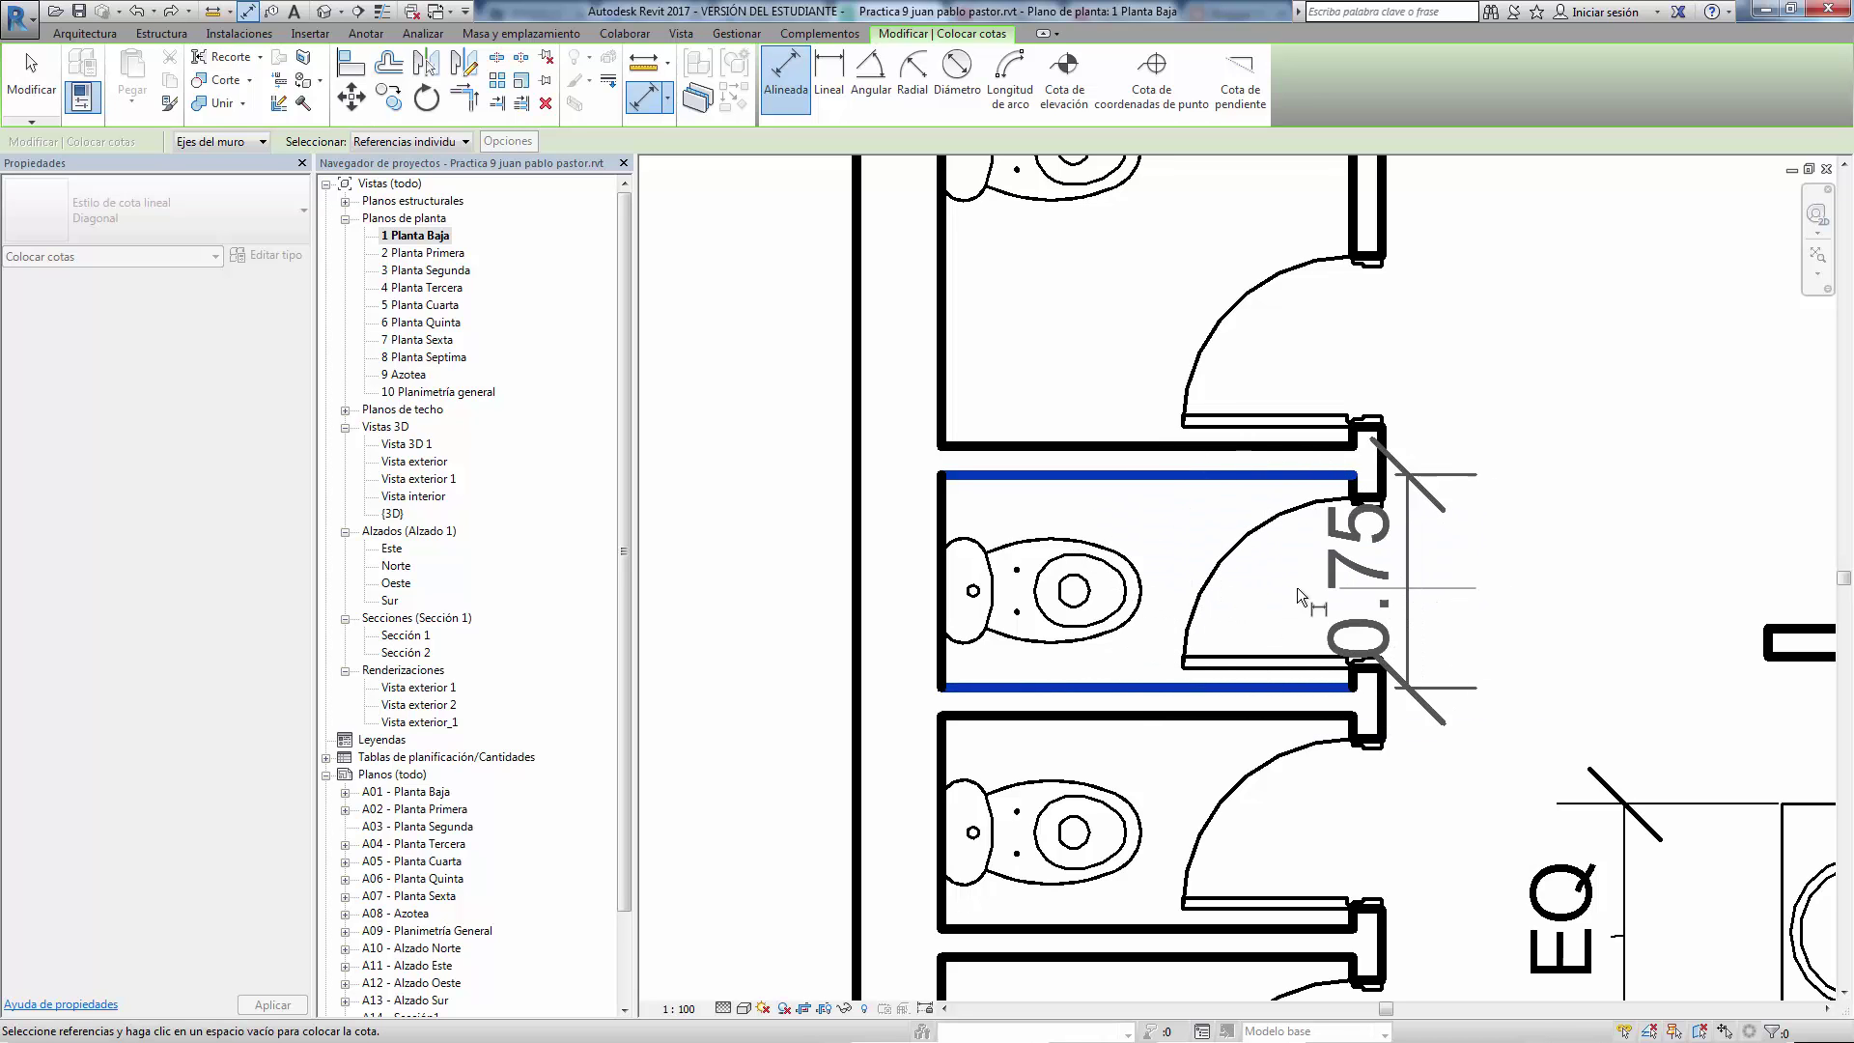
pyautogui.click(1502, 613)
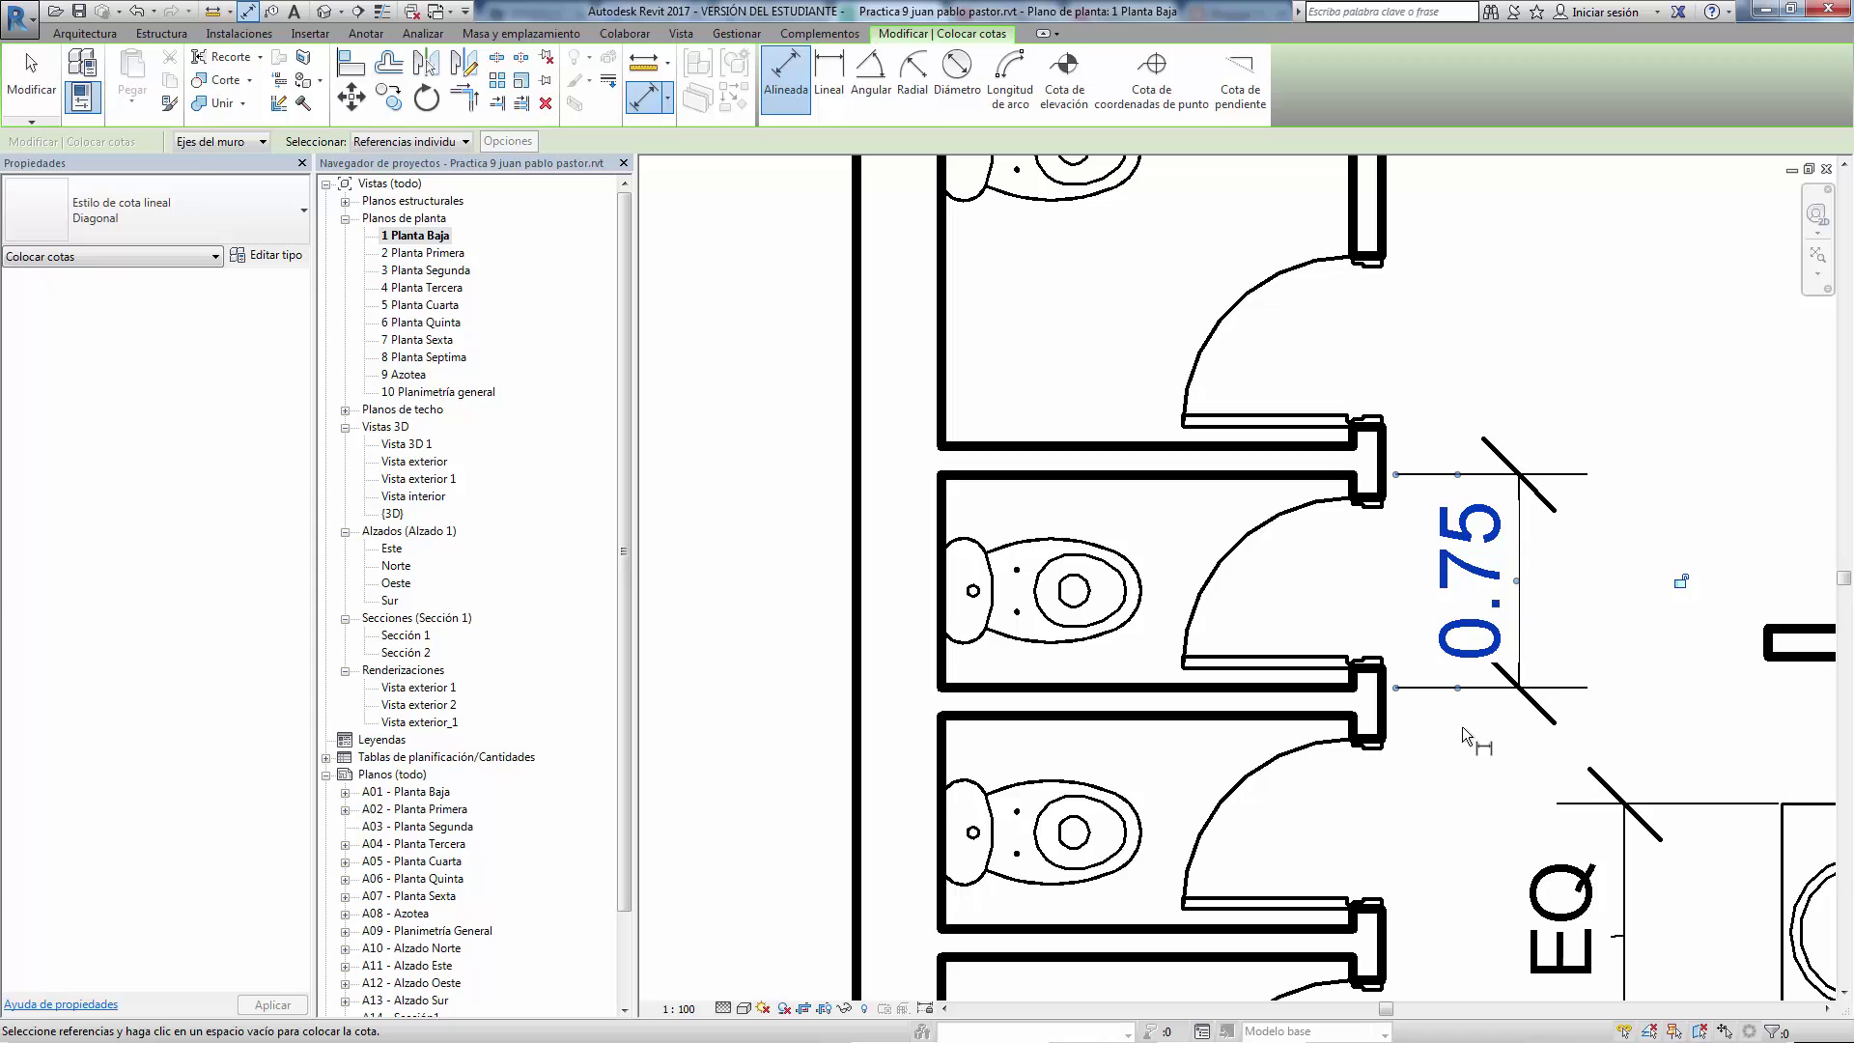
# Set the view scale to 1 : 50 and select the 0.75 dimension
pyautogui.click(679, 1008)
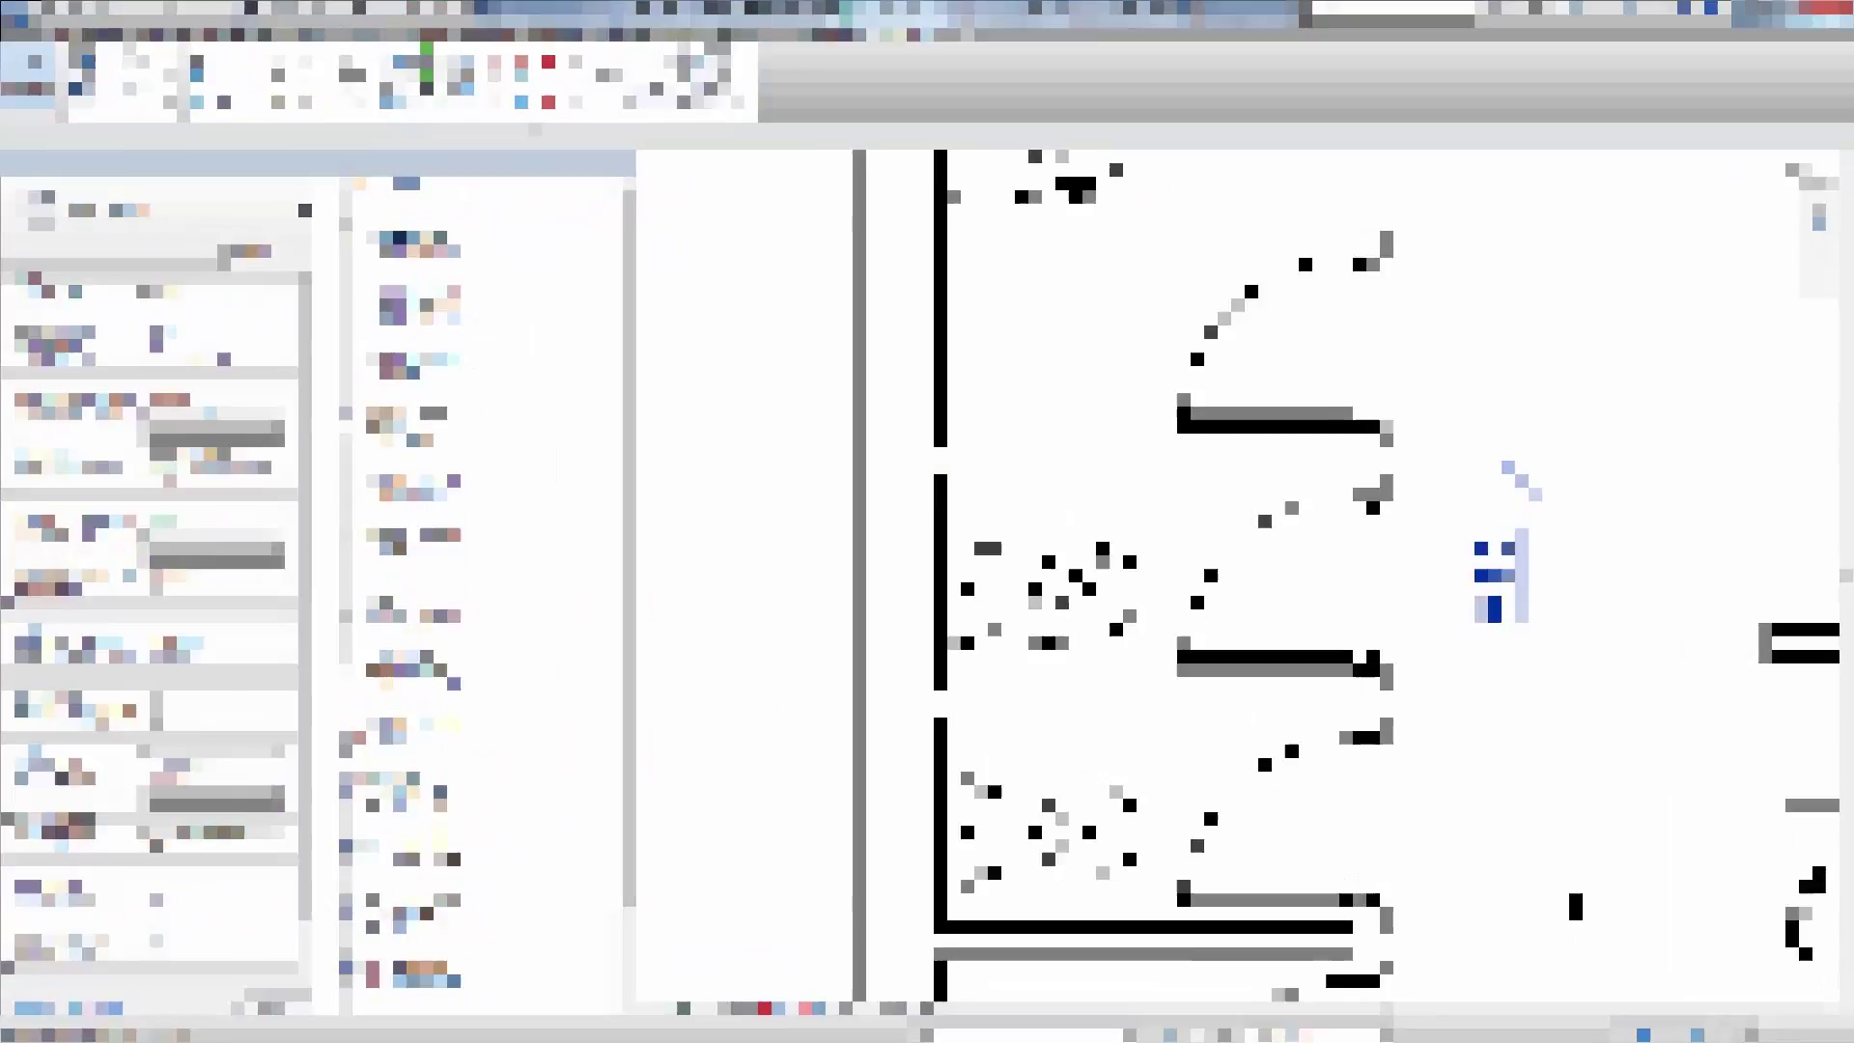
pyautogui.click(1549, 676)
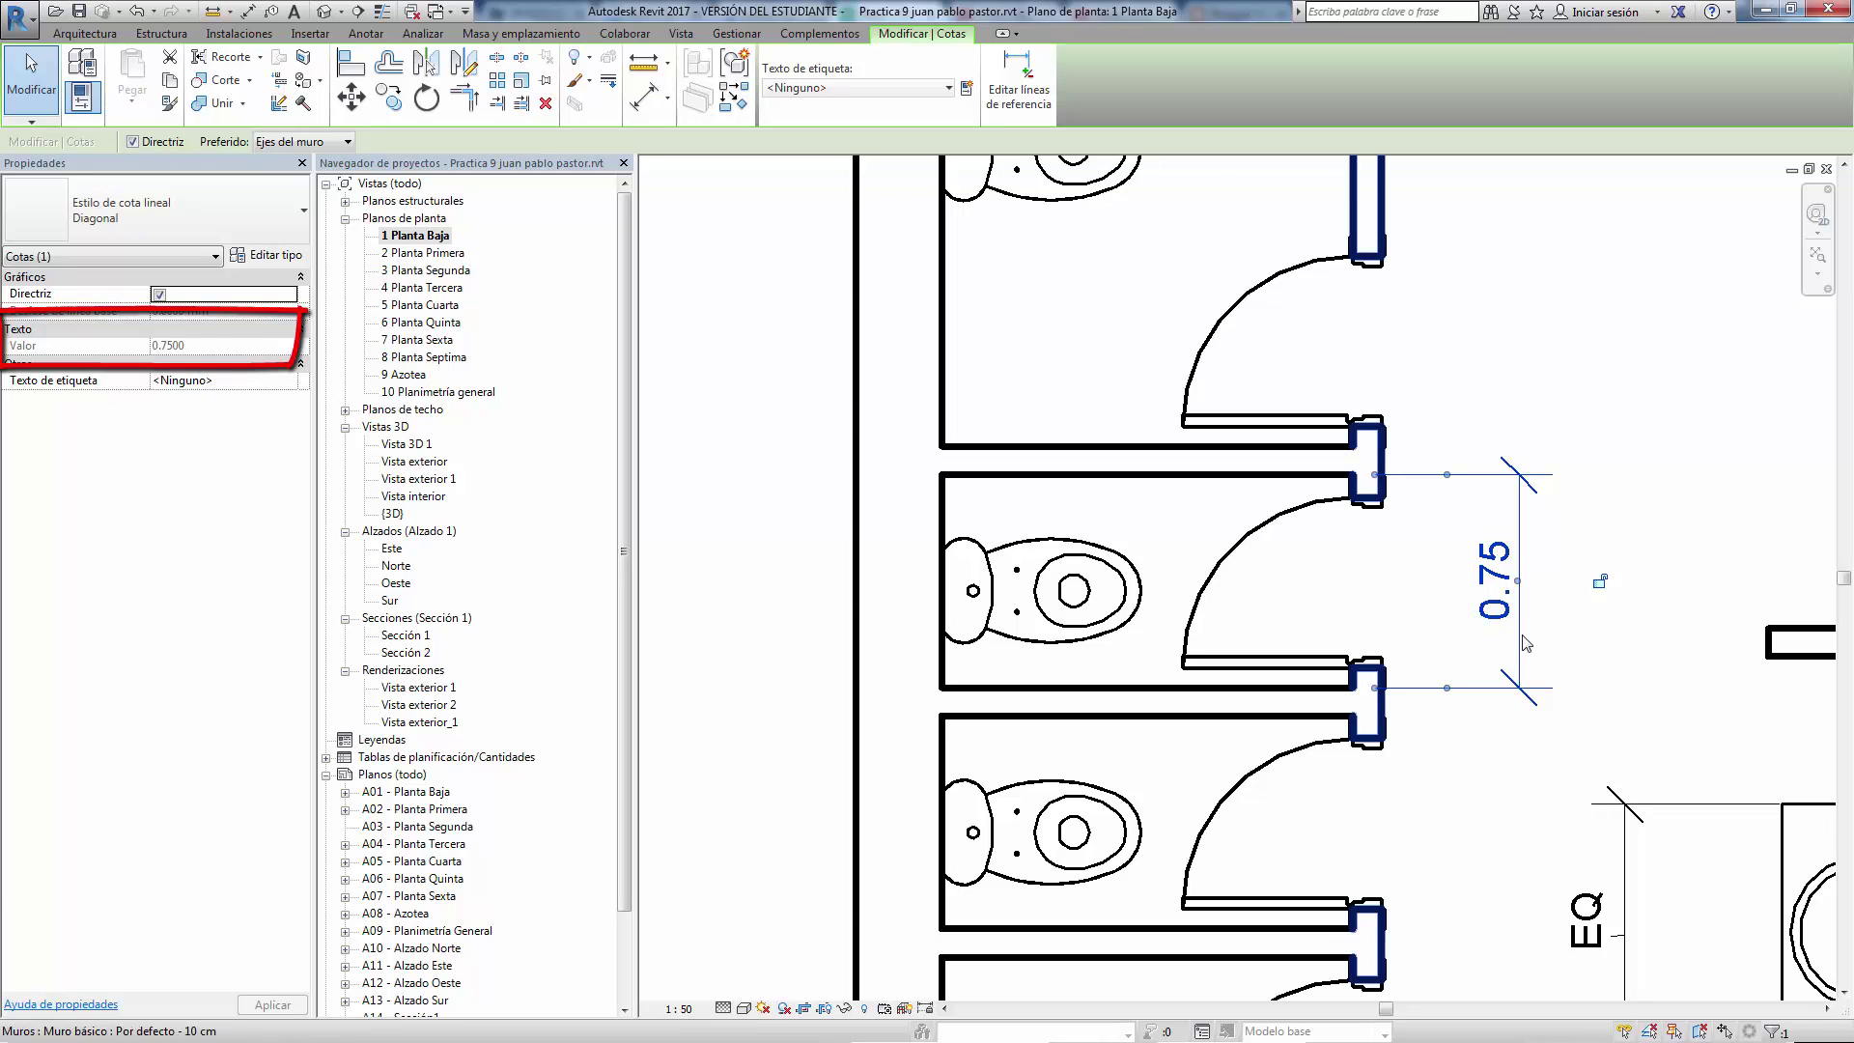
pyautogui.click(286, 256)
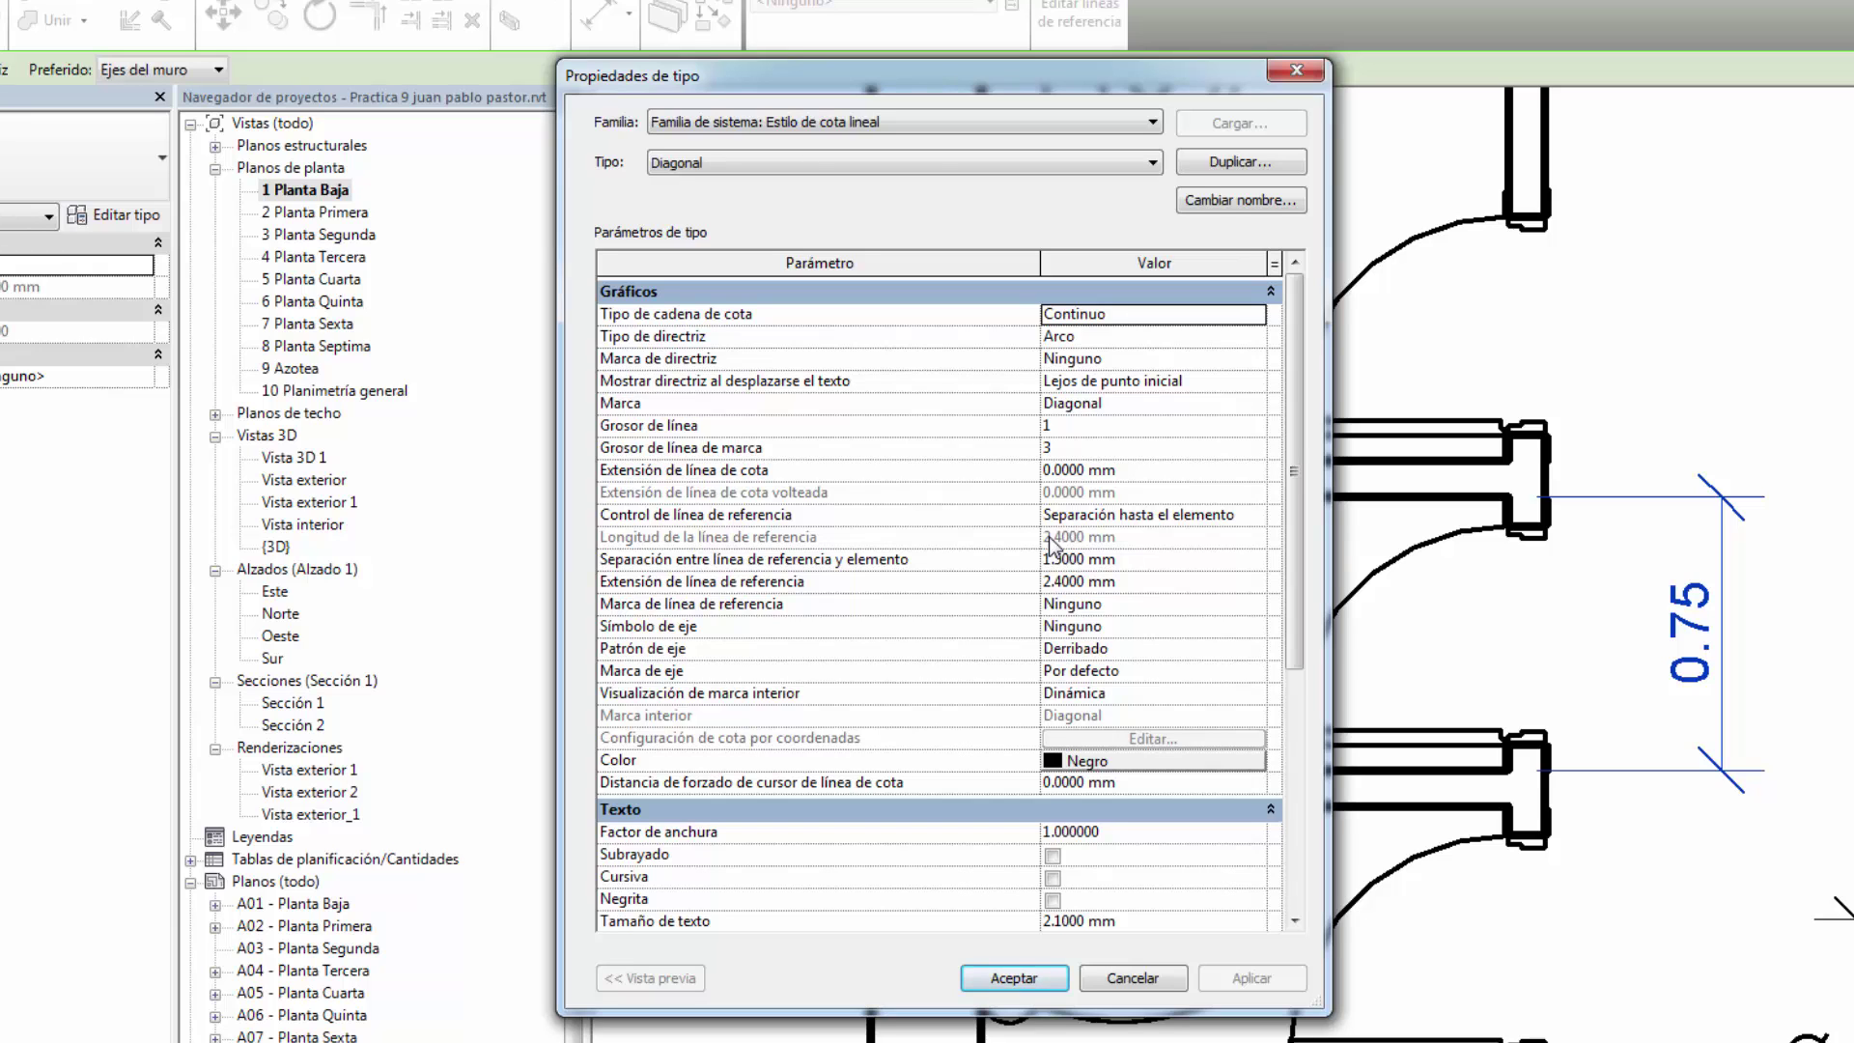
pyautogui.moveTo(1296, 442); pyautogui.dragTo(1319, 665)
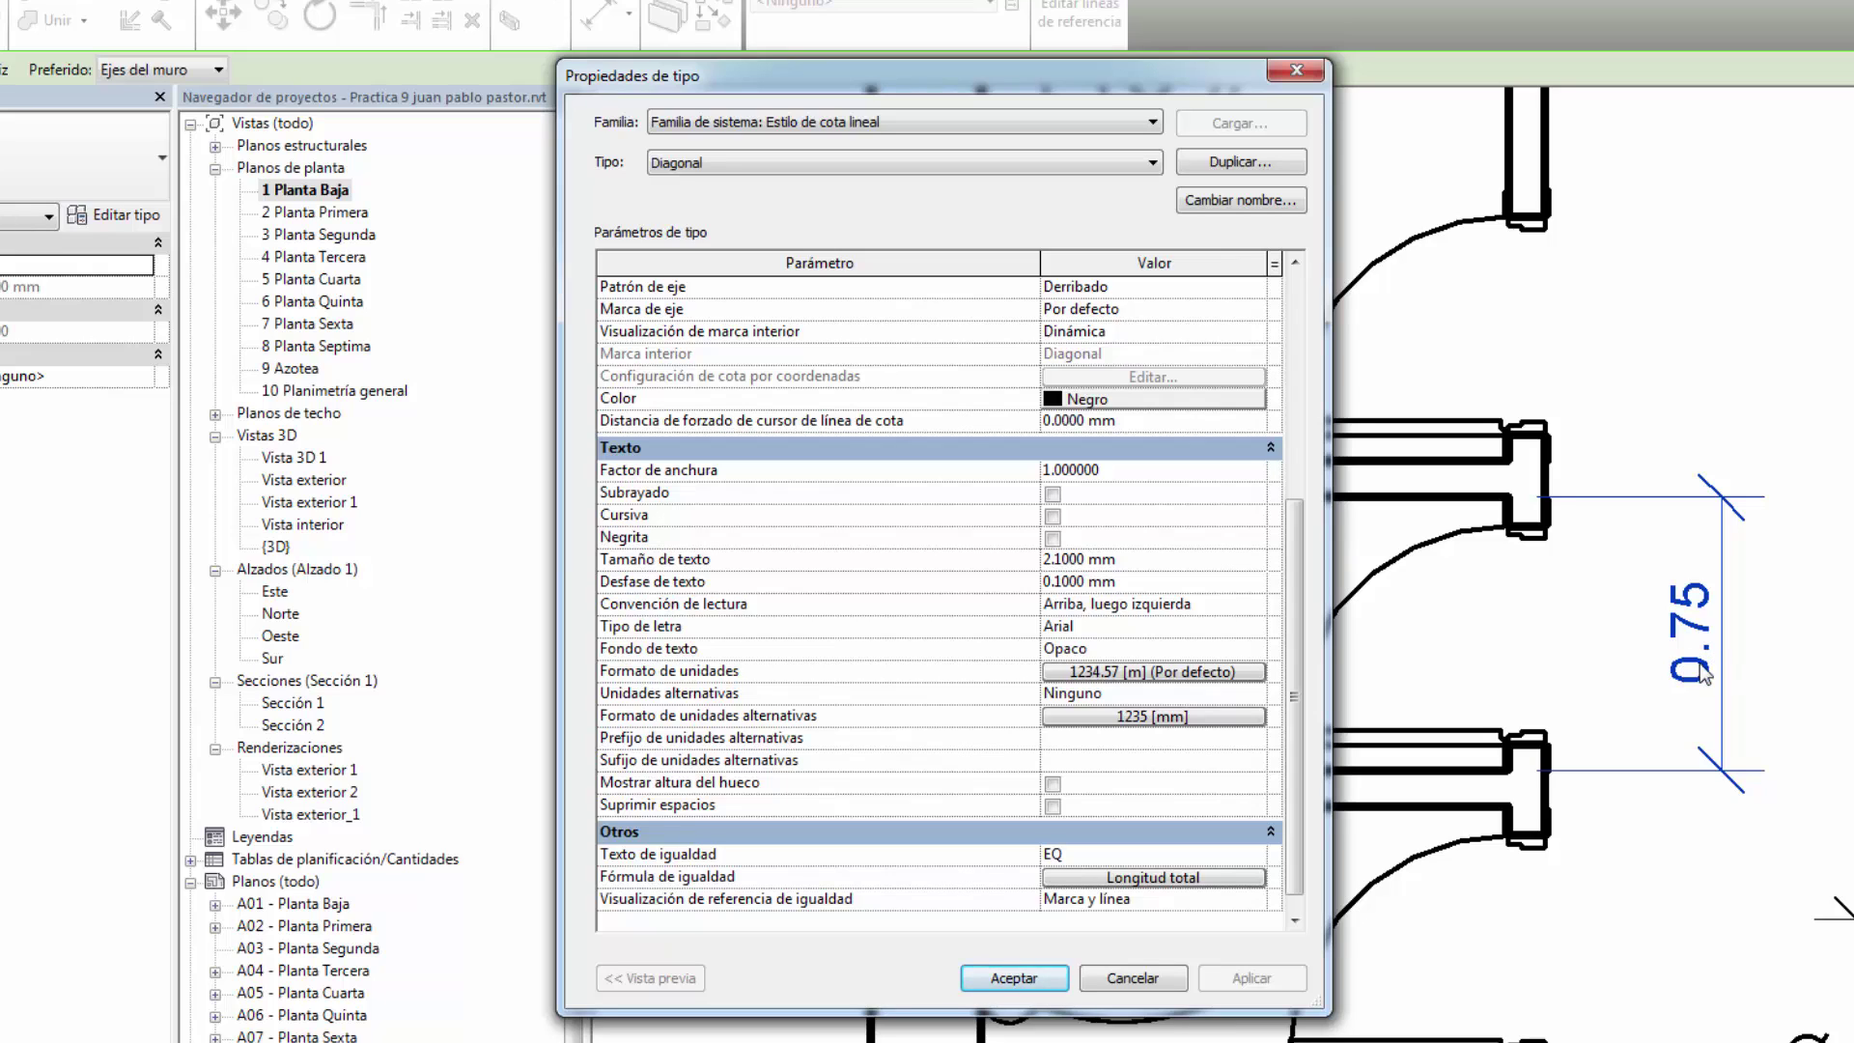
# Close the dimension type settings and switch the view scale back to 1 : 100
pyautogui.press('Return')
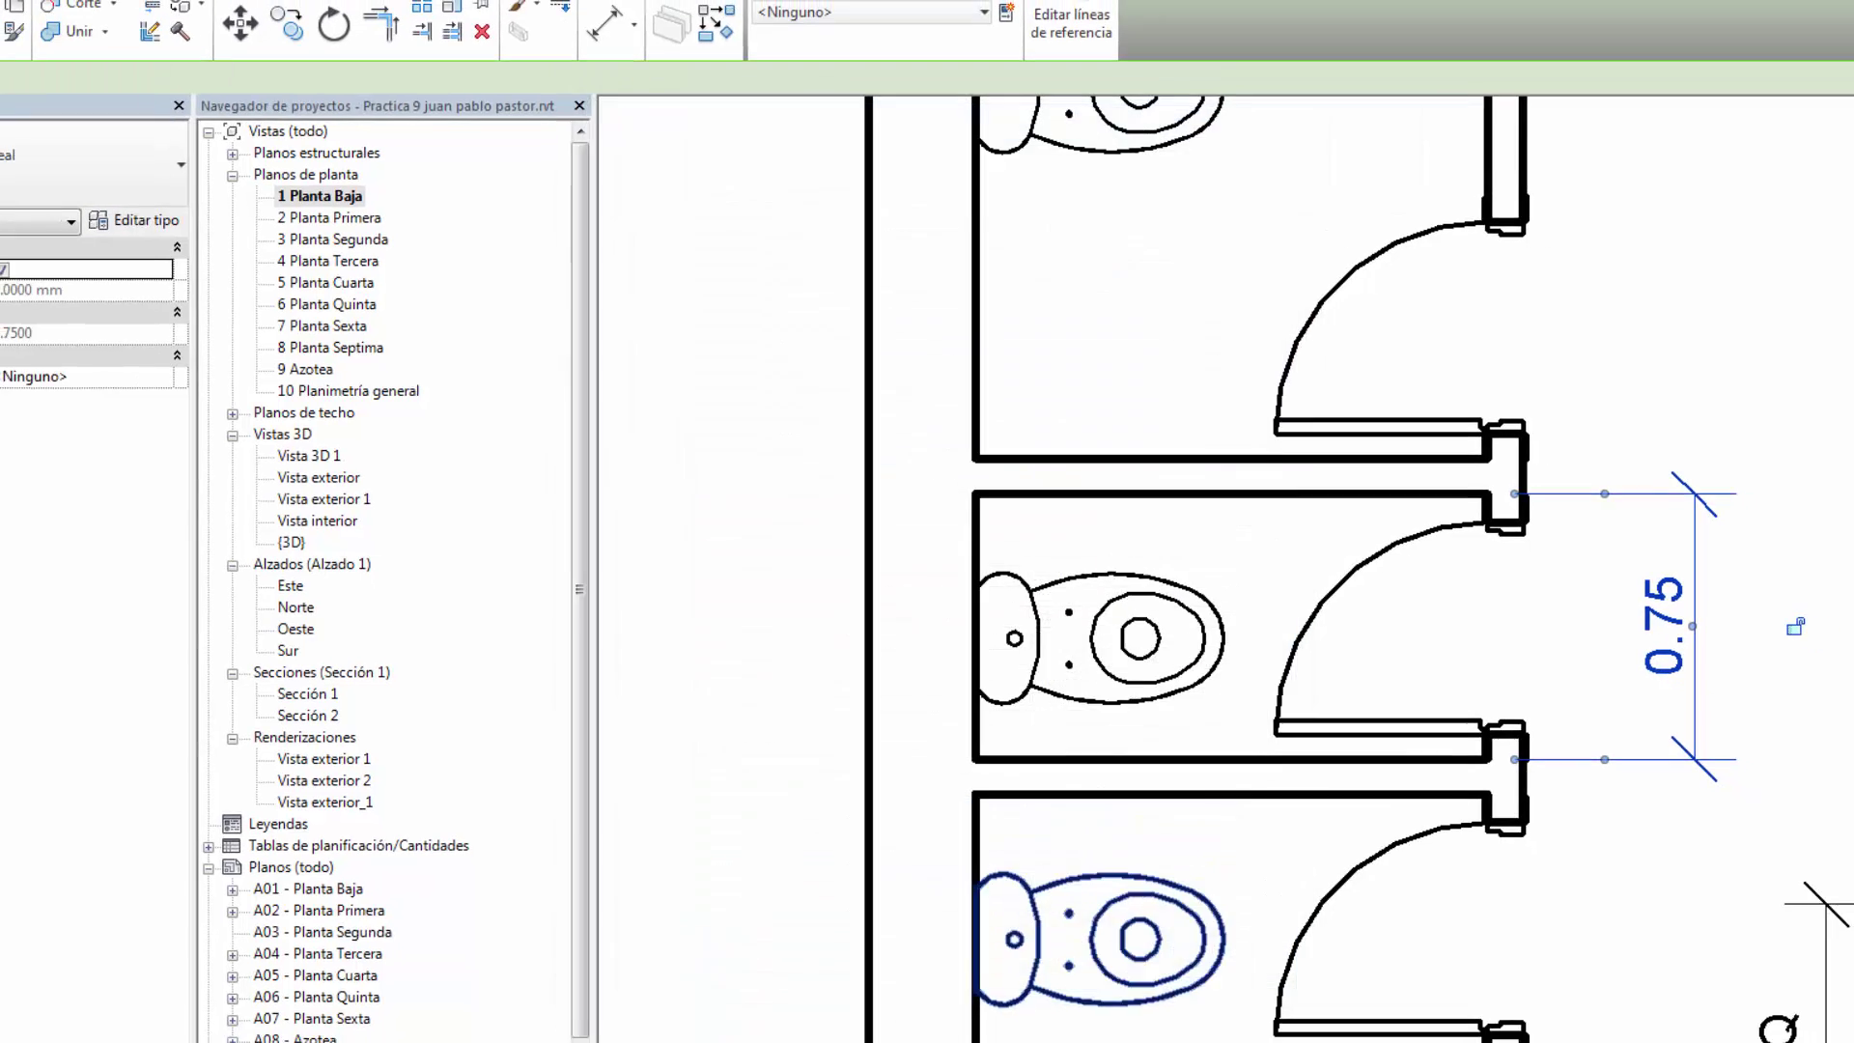
pyautogui.click(684, 1009)
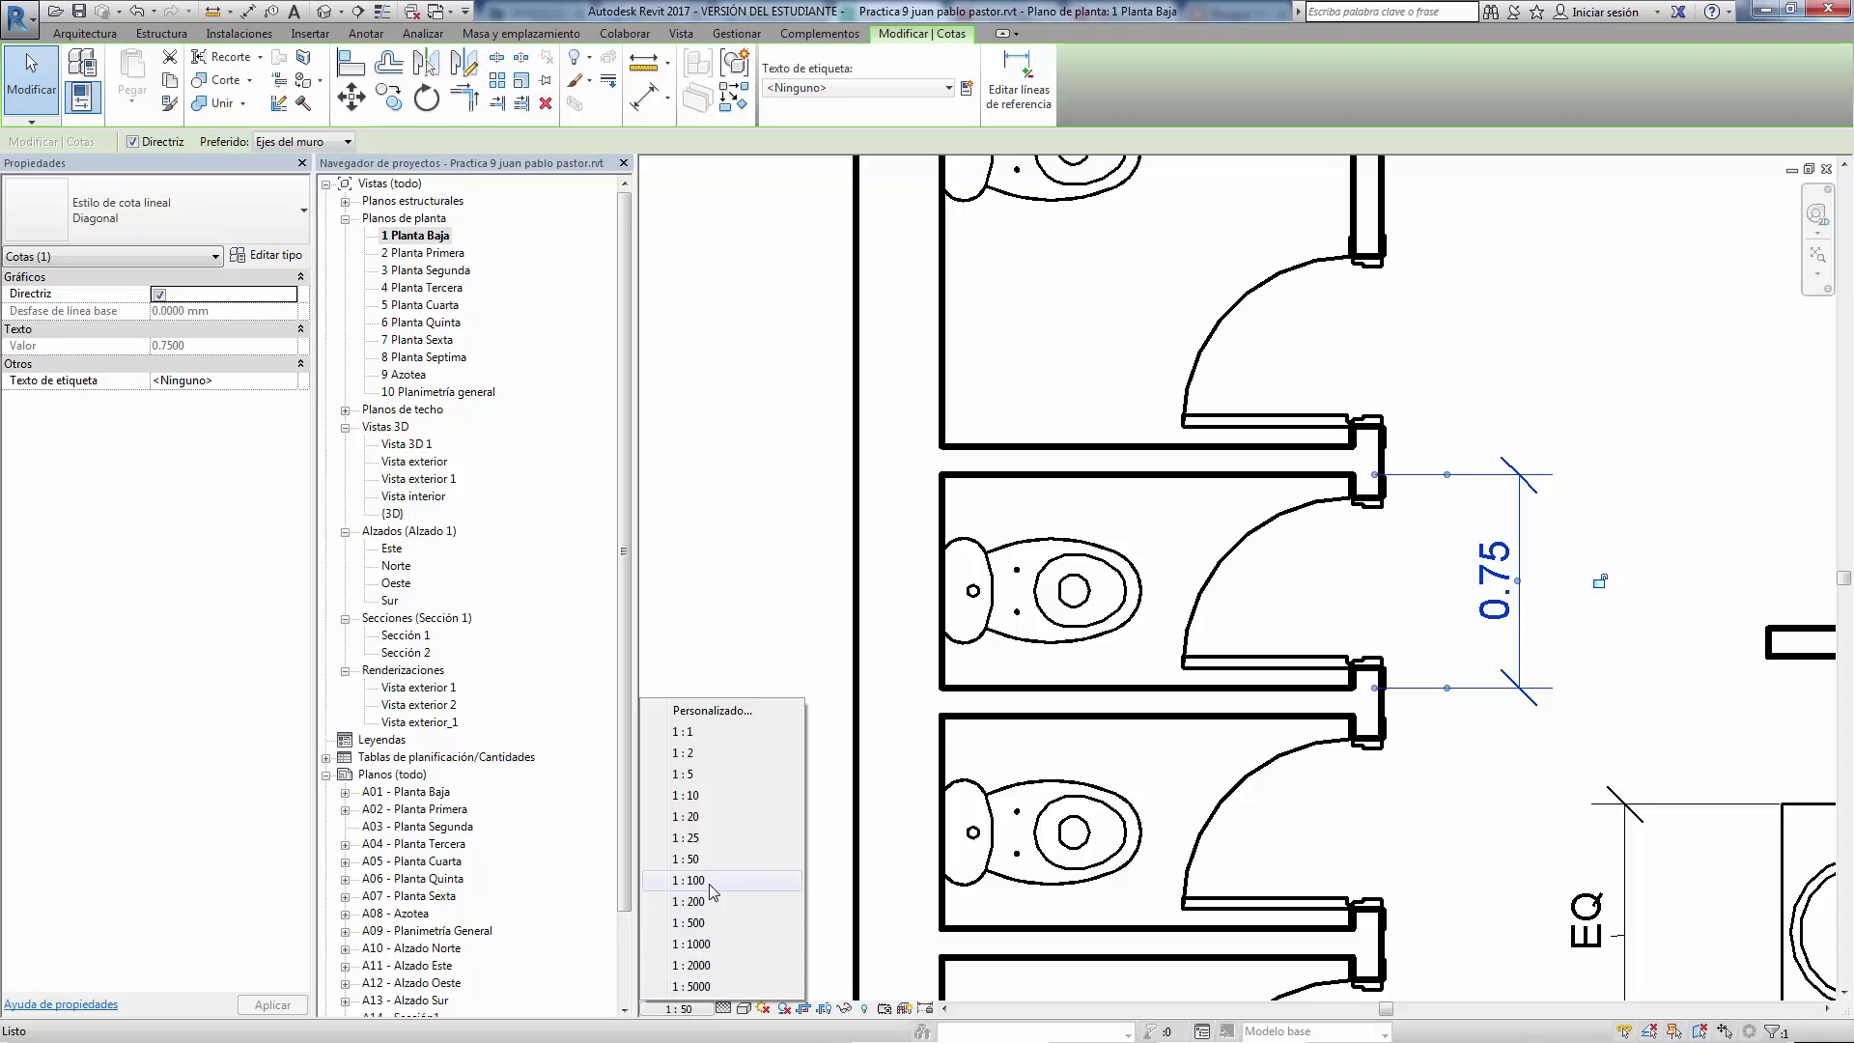
pyautogui.click(842, 720)
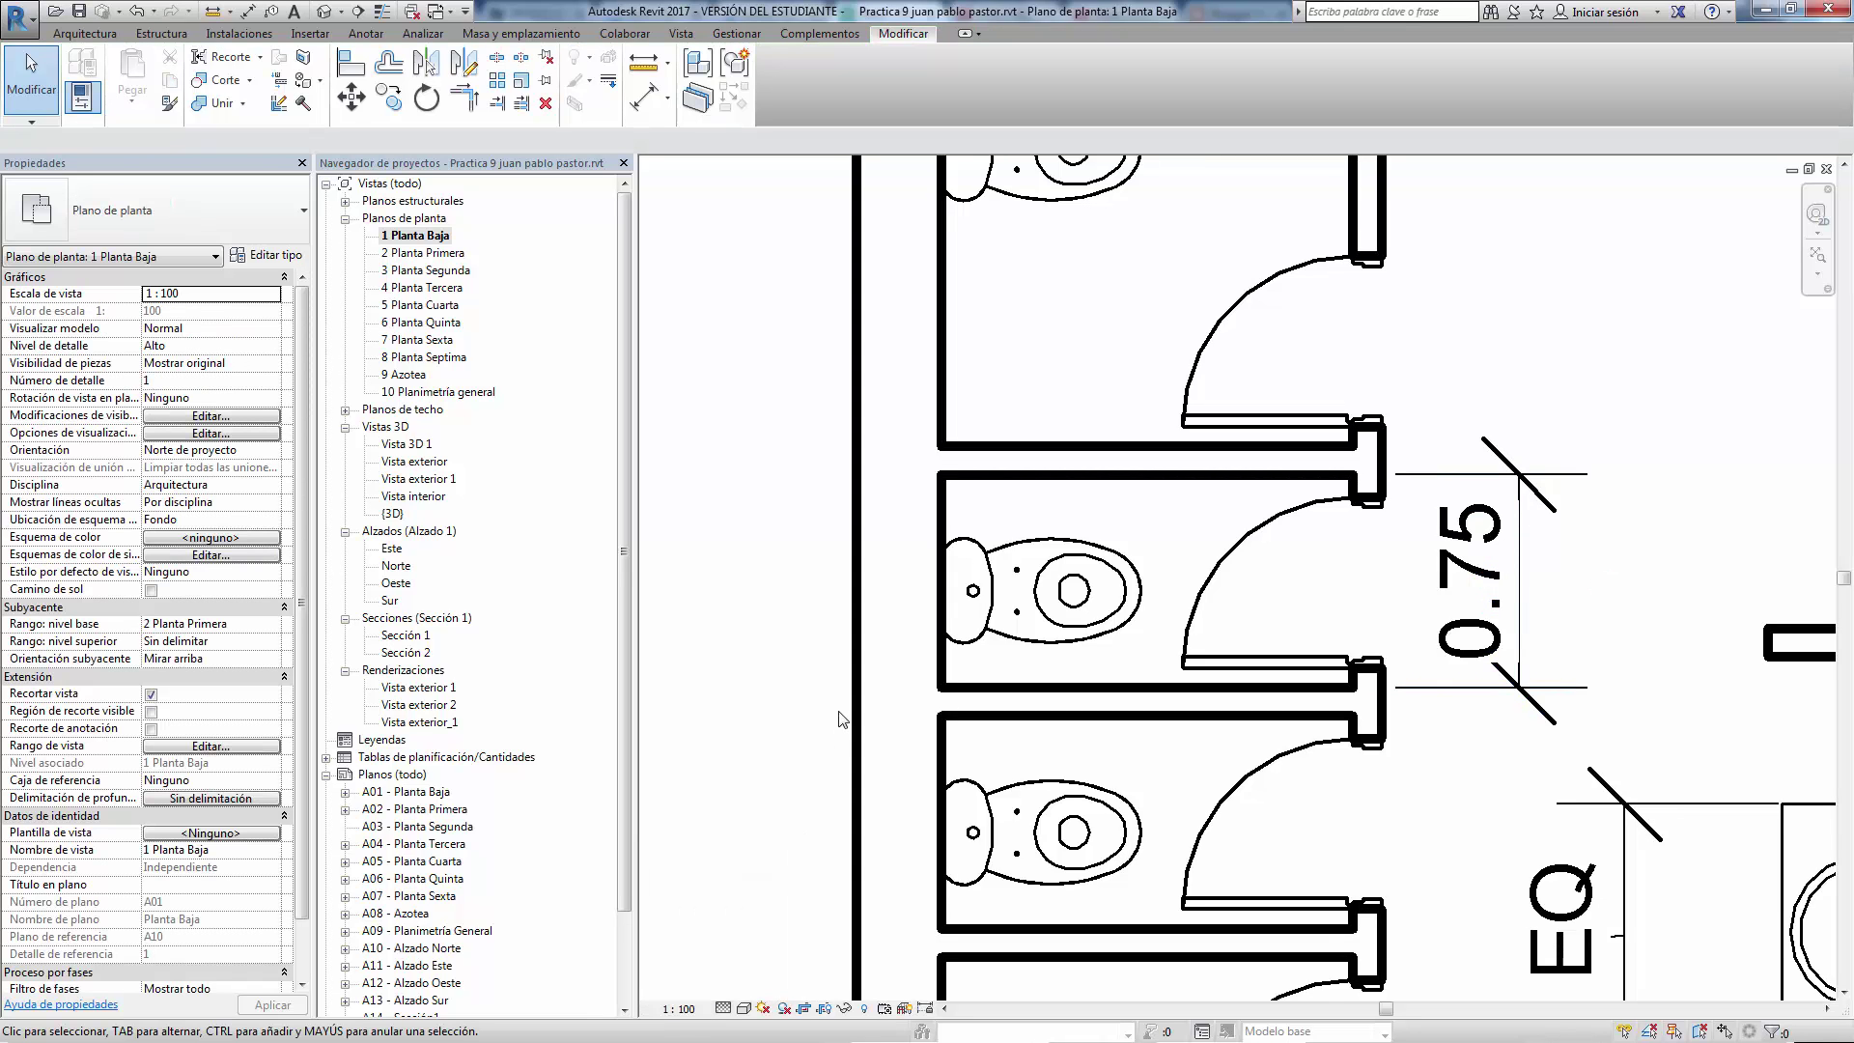